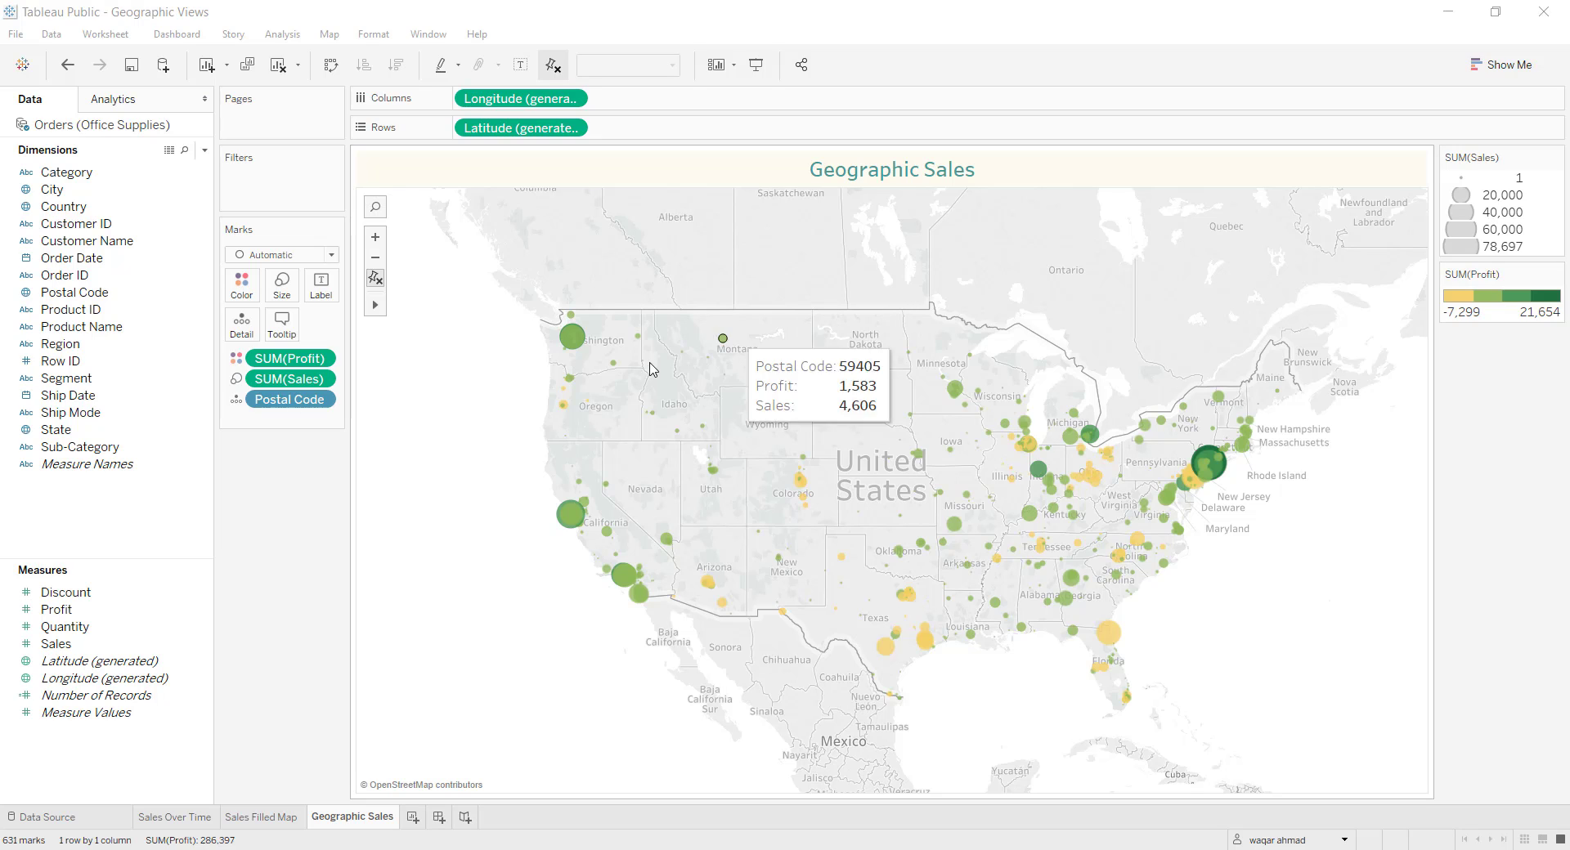
Step: Create a new worksheet with City as rows and the sum of Profit as columns
{"action": "left_click", "coordinate": [413, 817]}
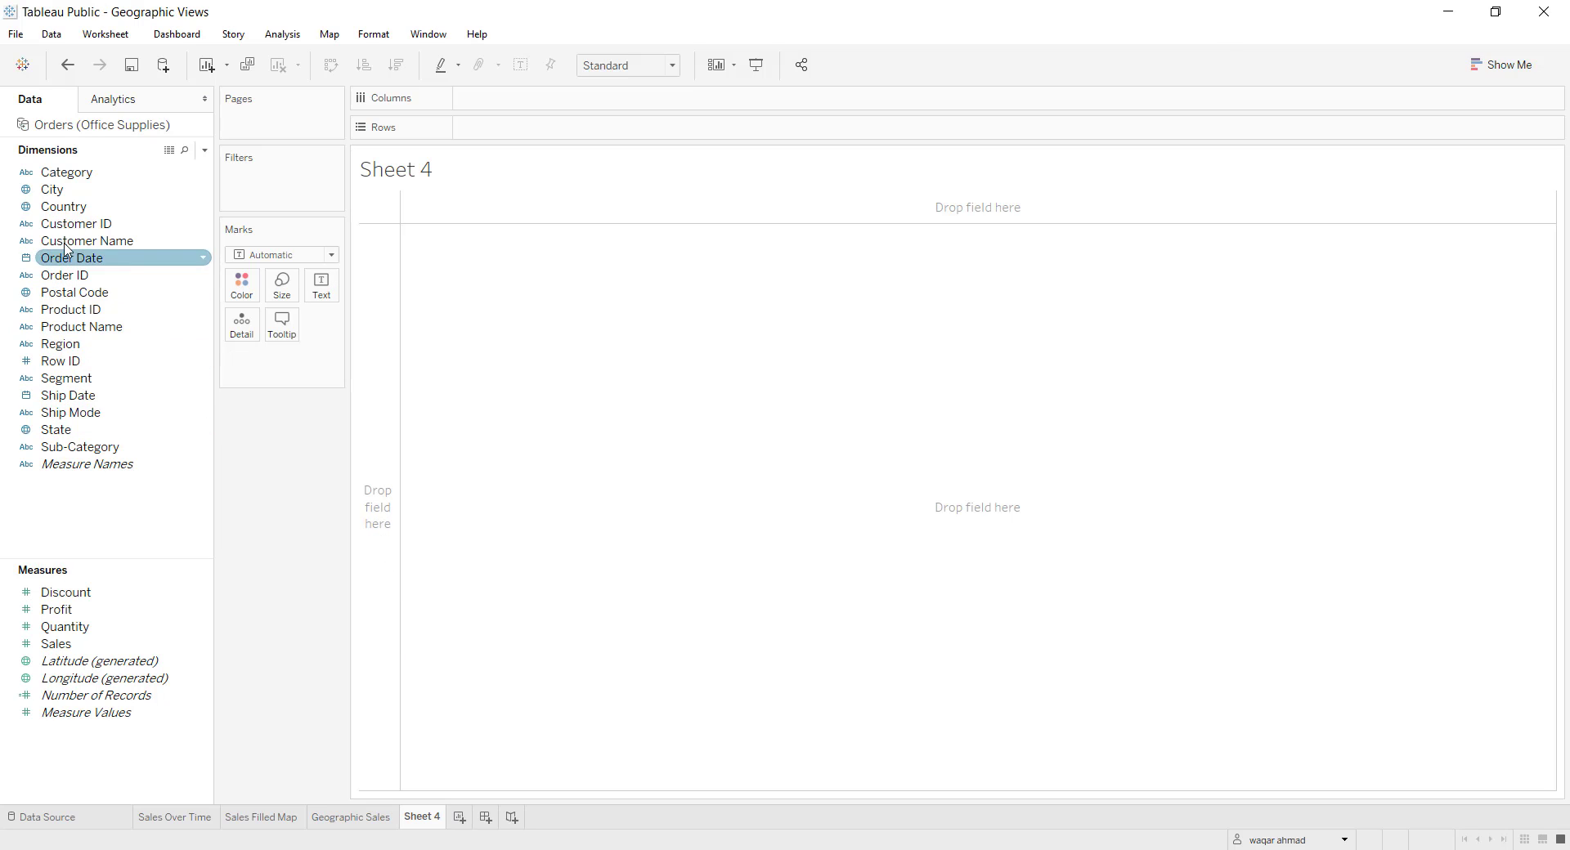
{"action": "left_click_drag", "start_coordinate": [94, 192], "coordinate": [462, 128]}
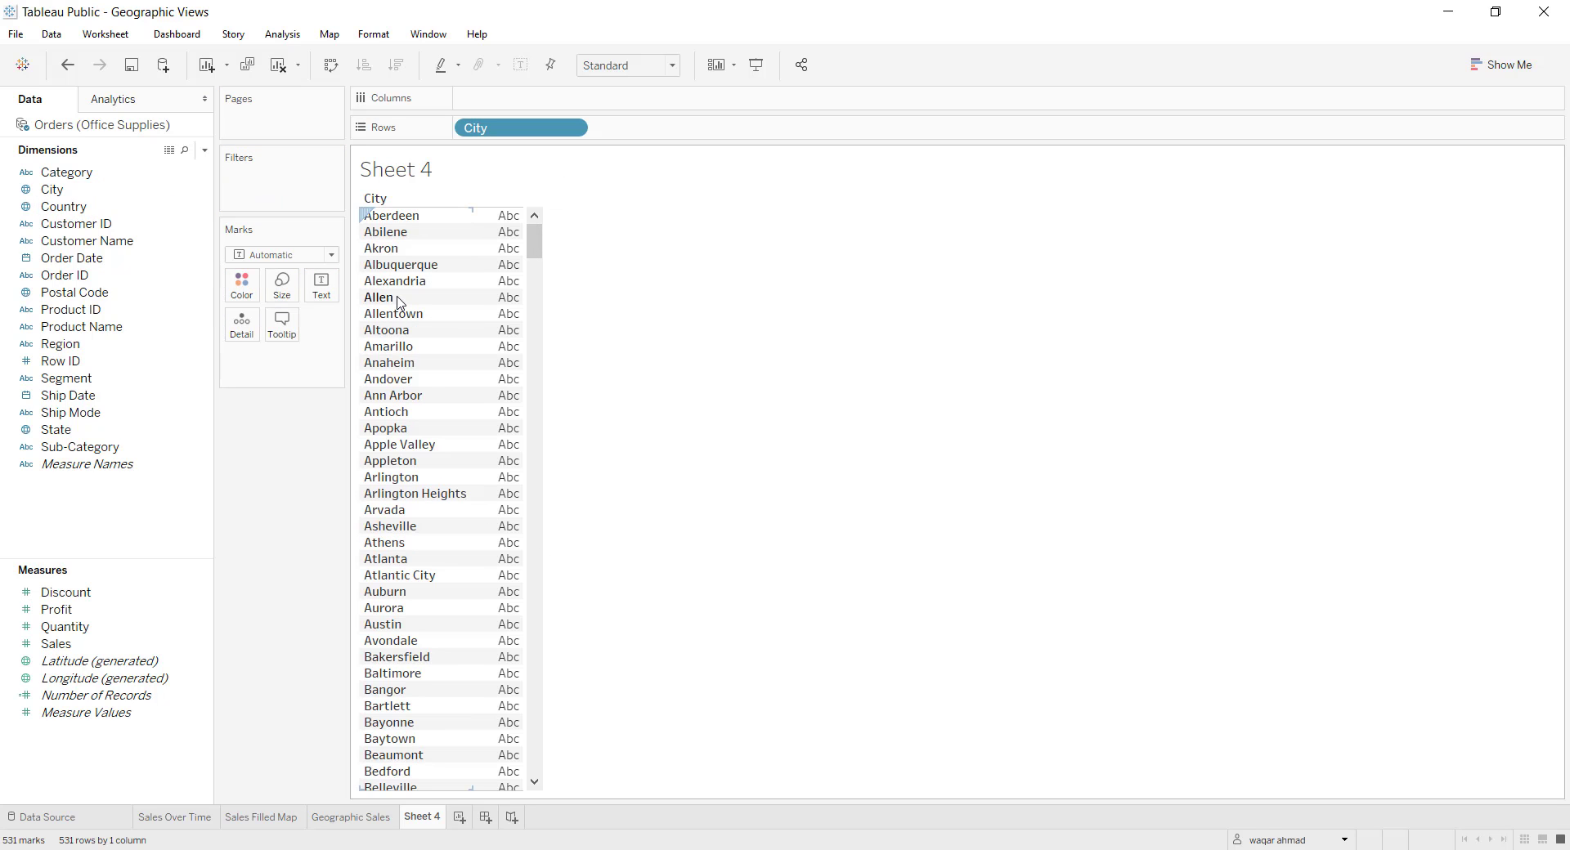
{"action": "left_click_drag", "start_coordinate": [57, 609], "coordinate": [523, 98]}
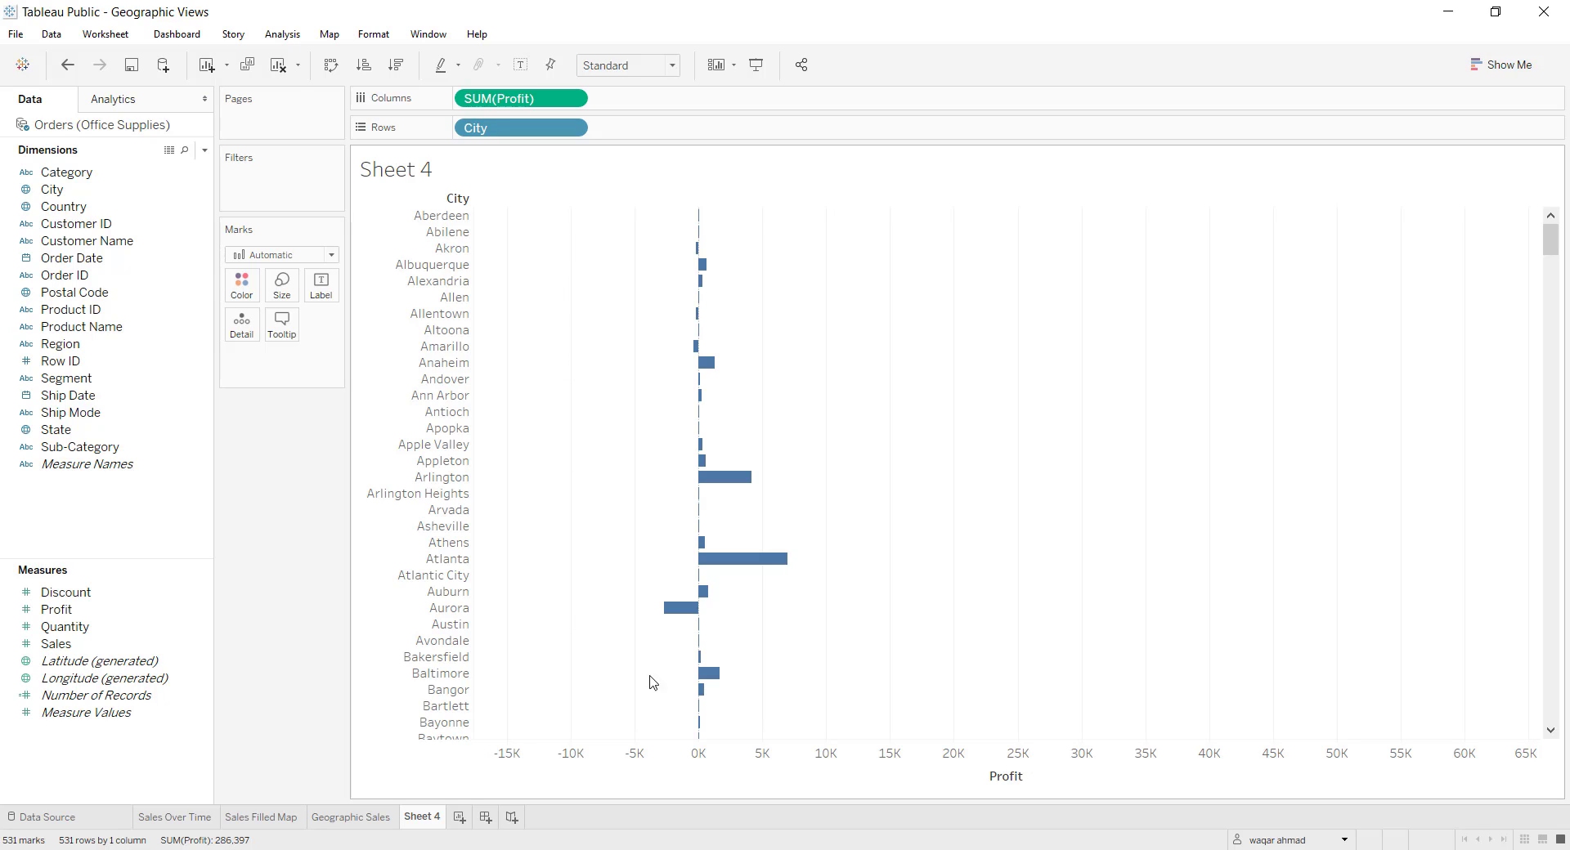
Step: Give the Profit axis a fixed range starting at 0
{"action": "mouse_move", "coordinate": [678, 616]}
{"action": "right_click", "coordinate": [711, 781]}
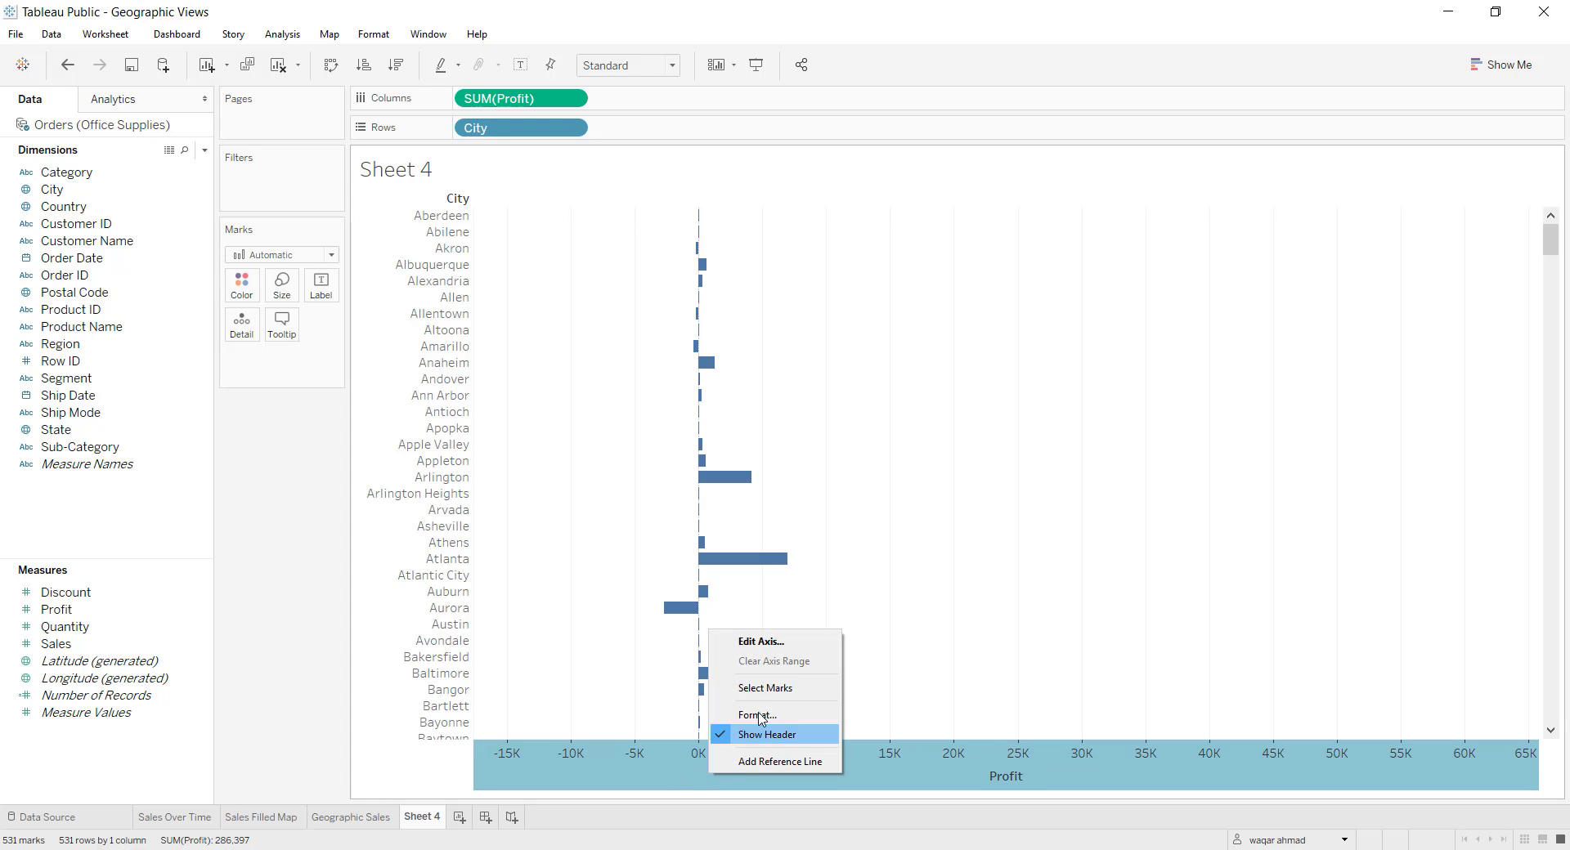
{"action": "left_click", "coordinate": [767, 647]}
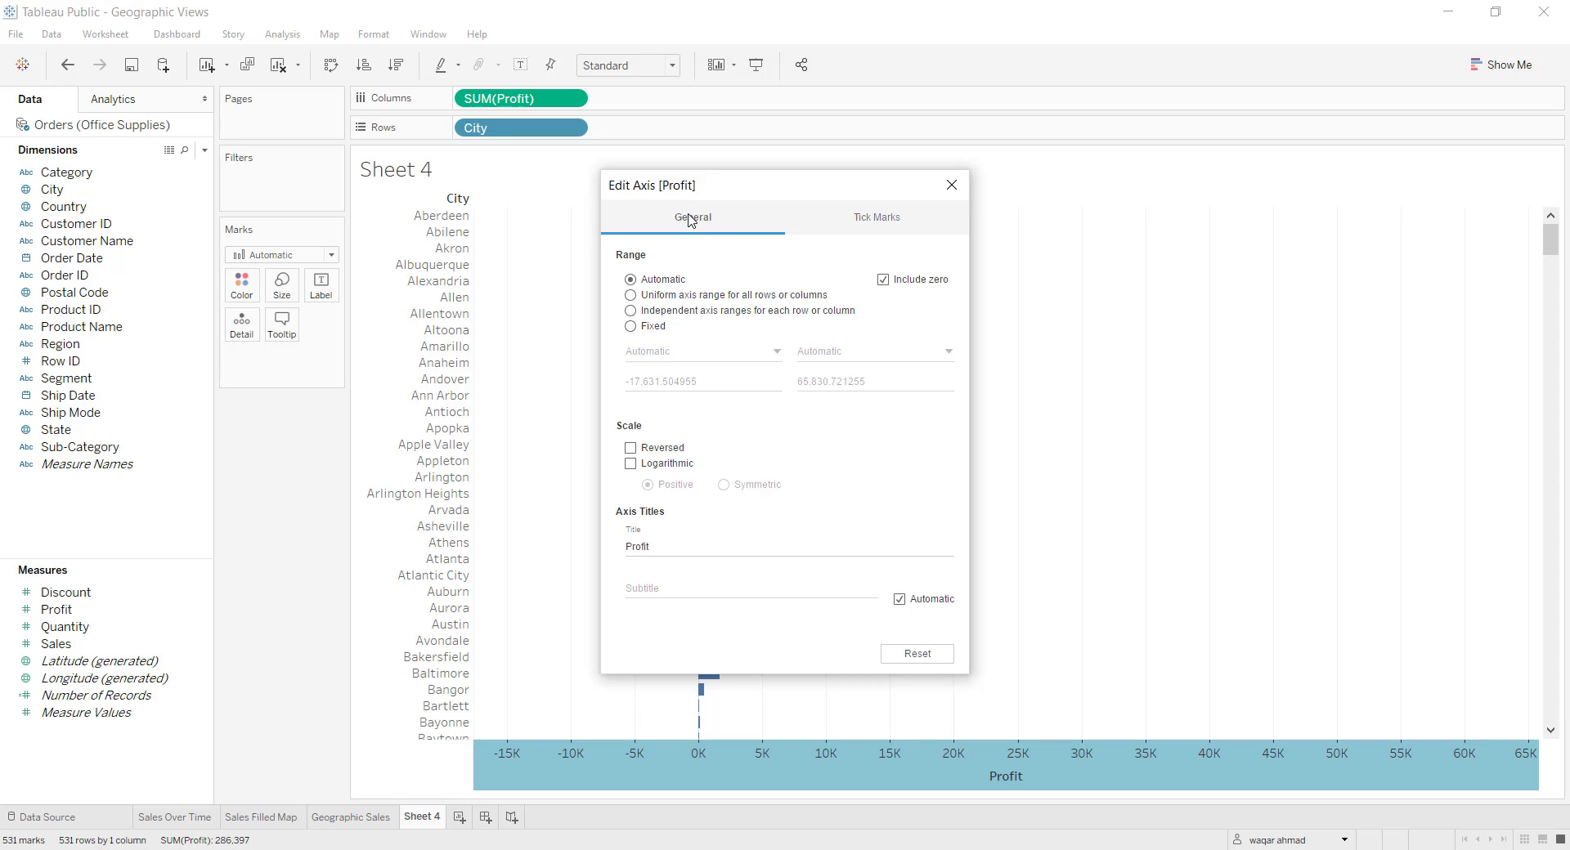
{"action": "left_click", "coordinate": [630, 327]}
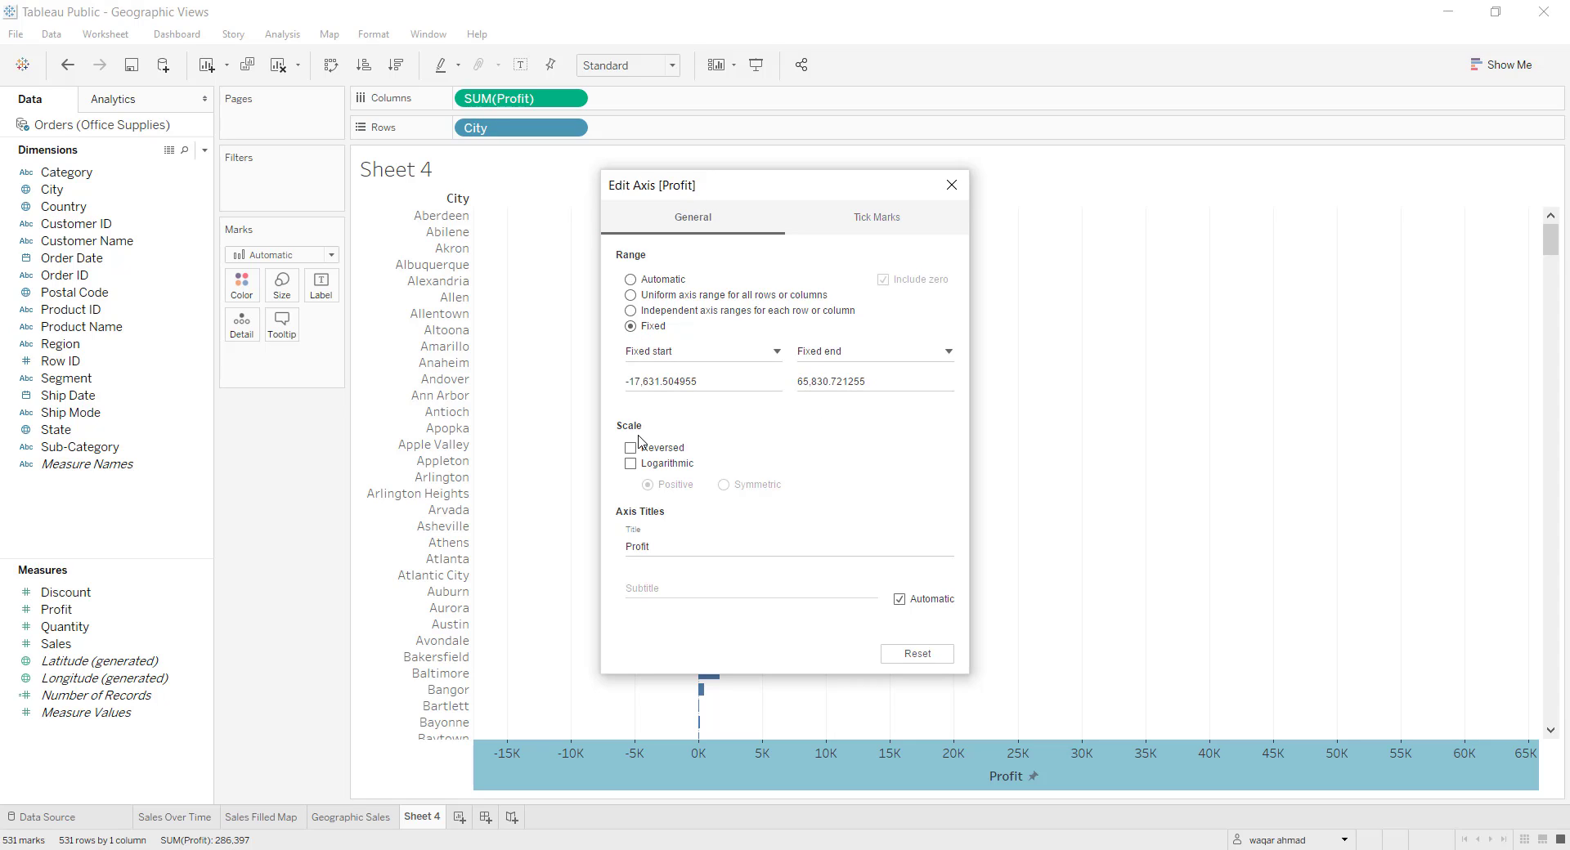
{"action": "left_click", "coordinate": [709, 382]}
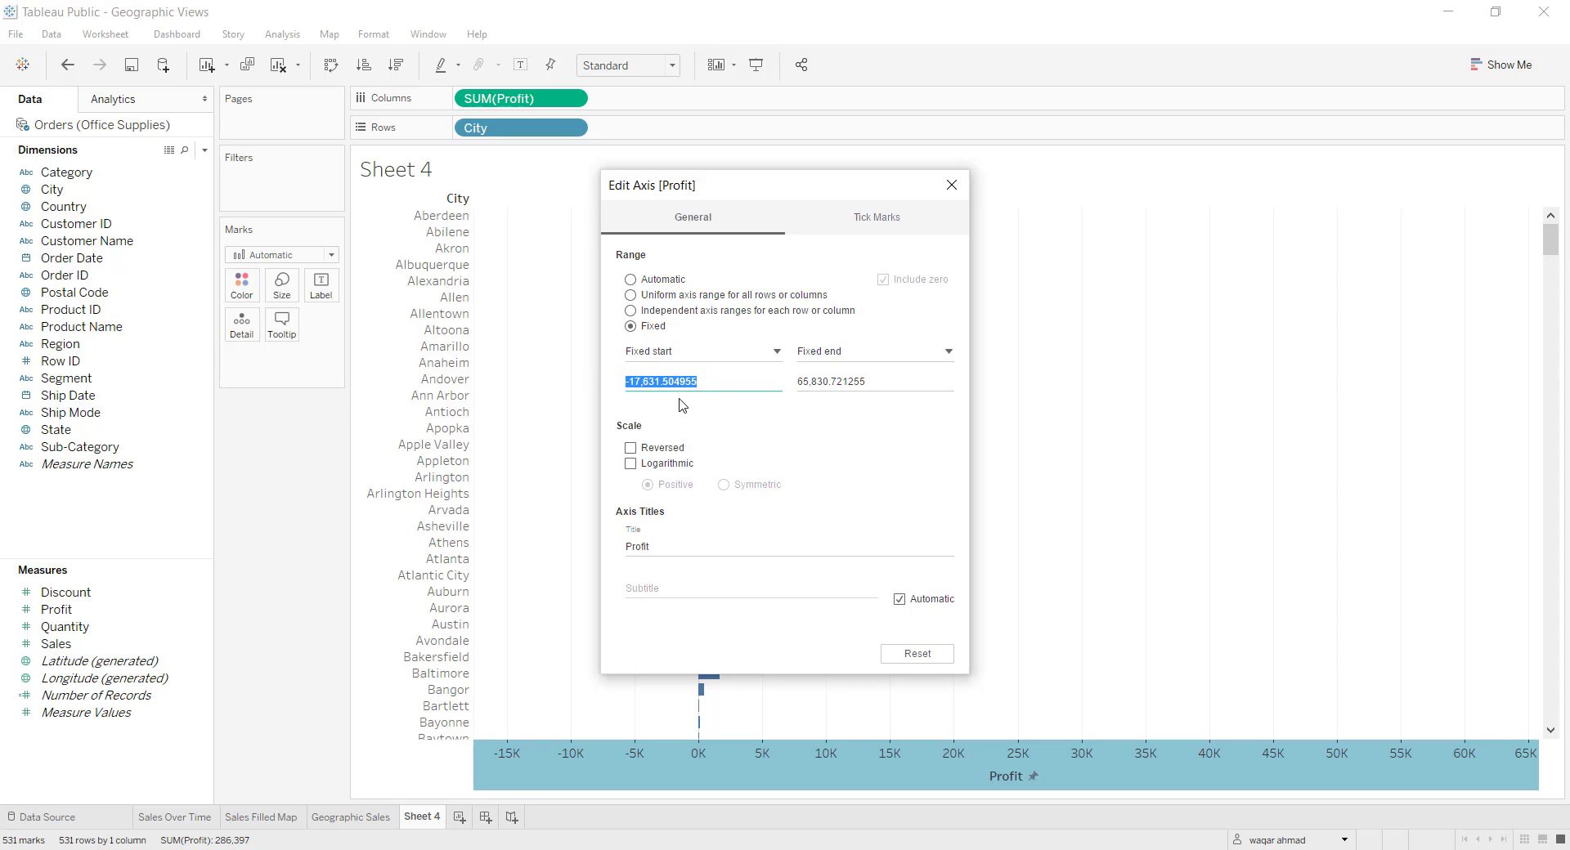
{"action": "key", "text": "BackSpace"}
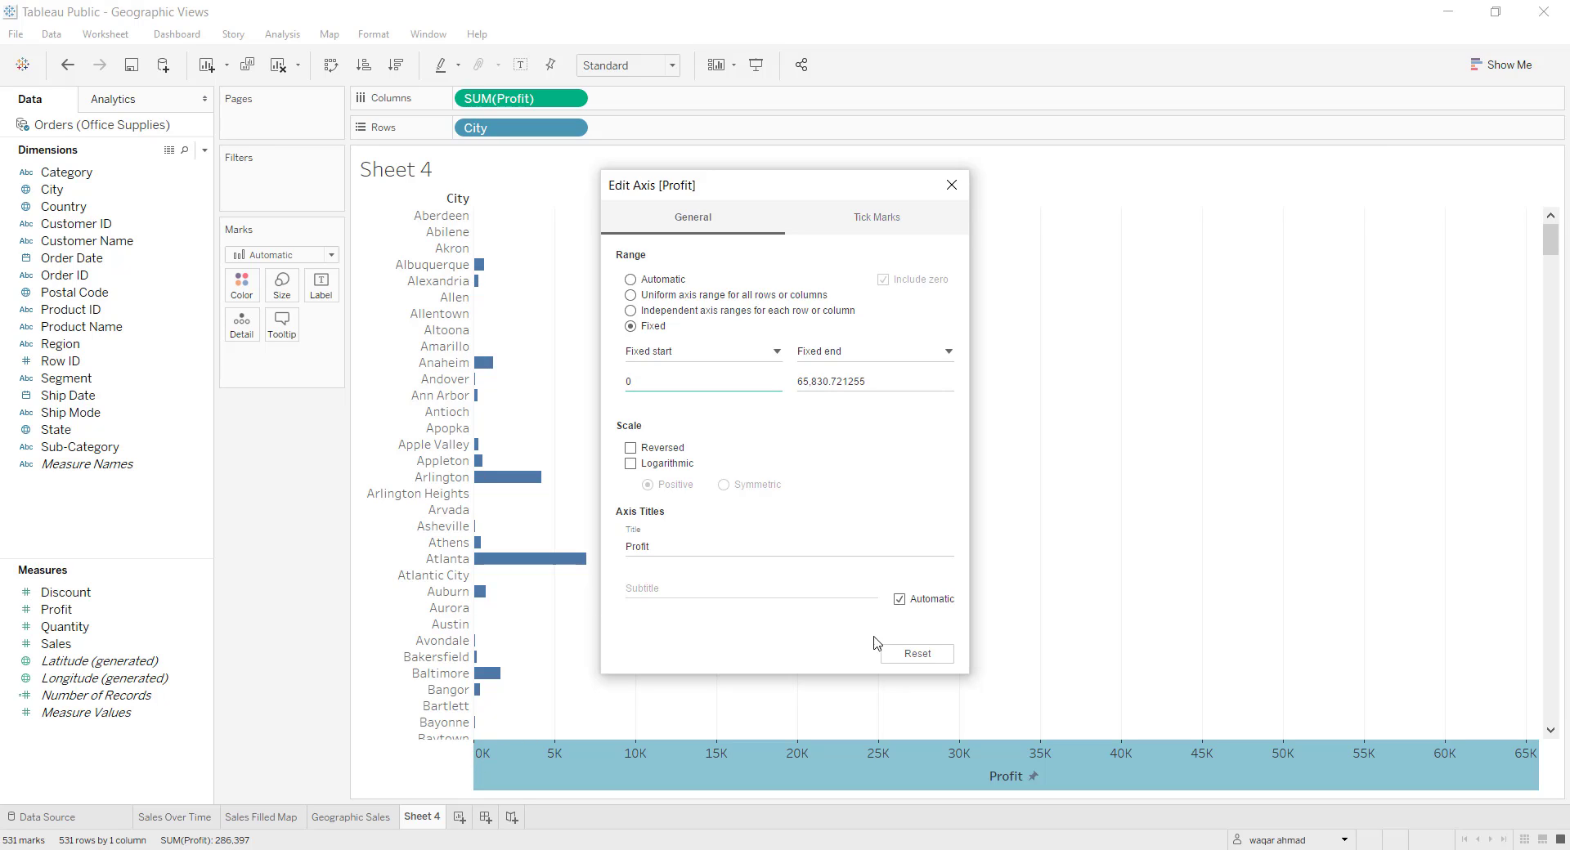
{"action": "left_click", "coordinate": [952, 185]}
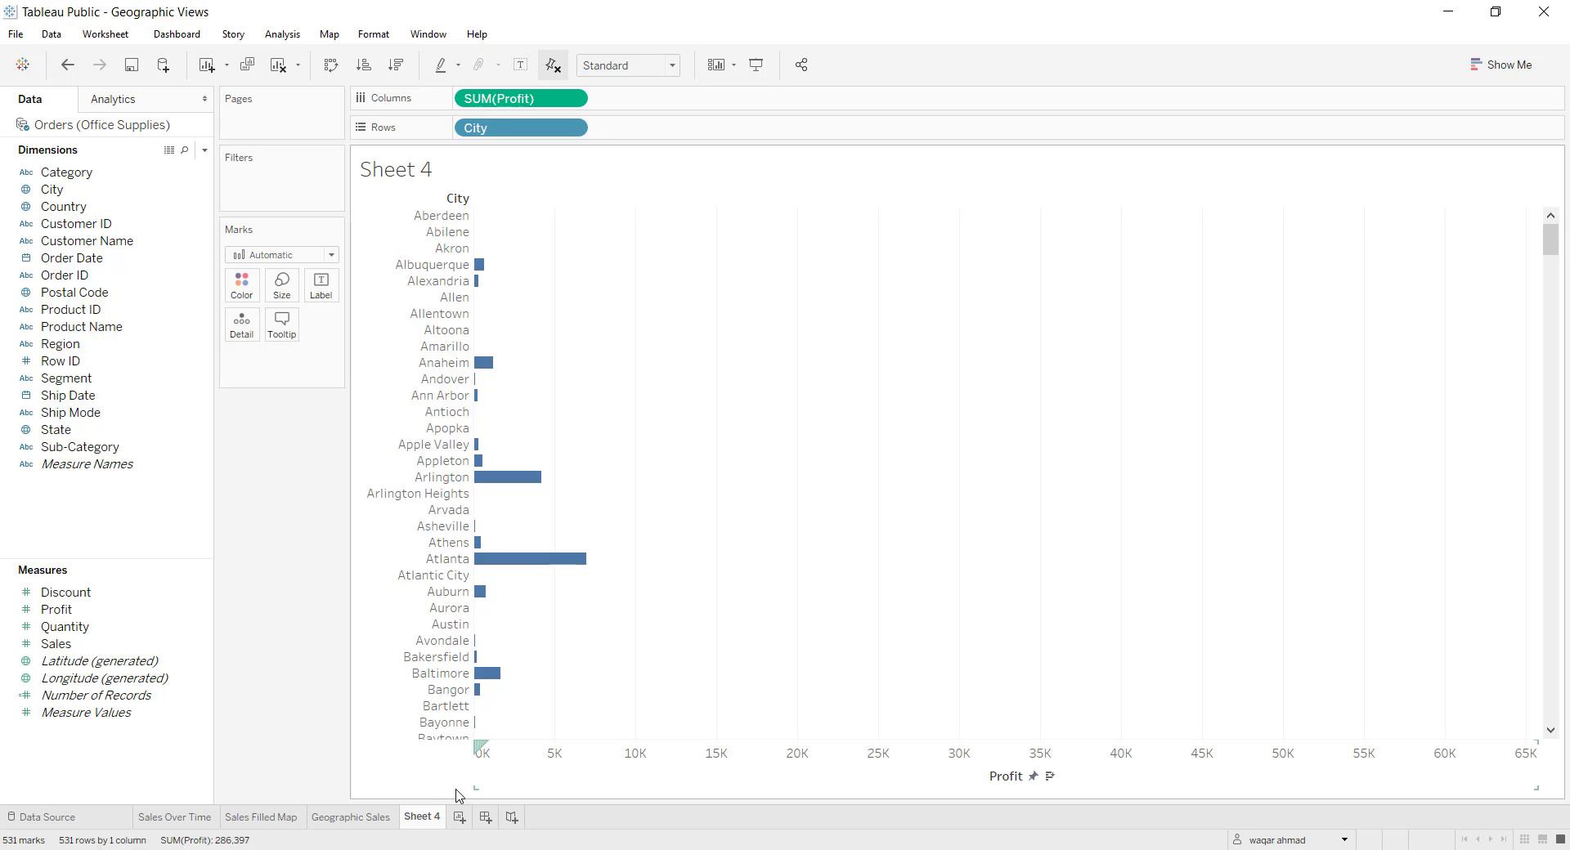
Step: Label the city bars in Sheet 4 with Profit and color them by Profit
{"action": "left_click", "coordinate": [352, 818]}
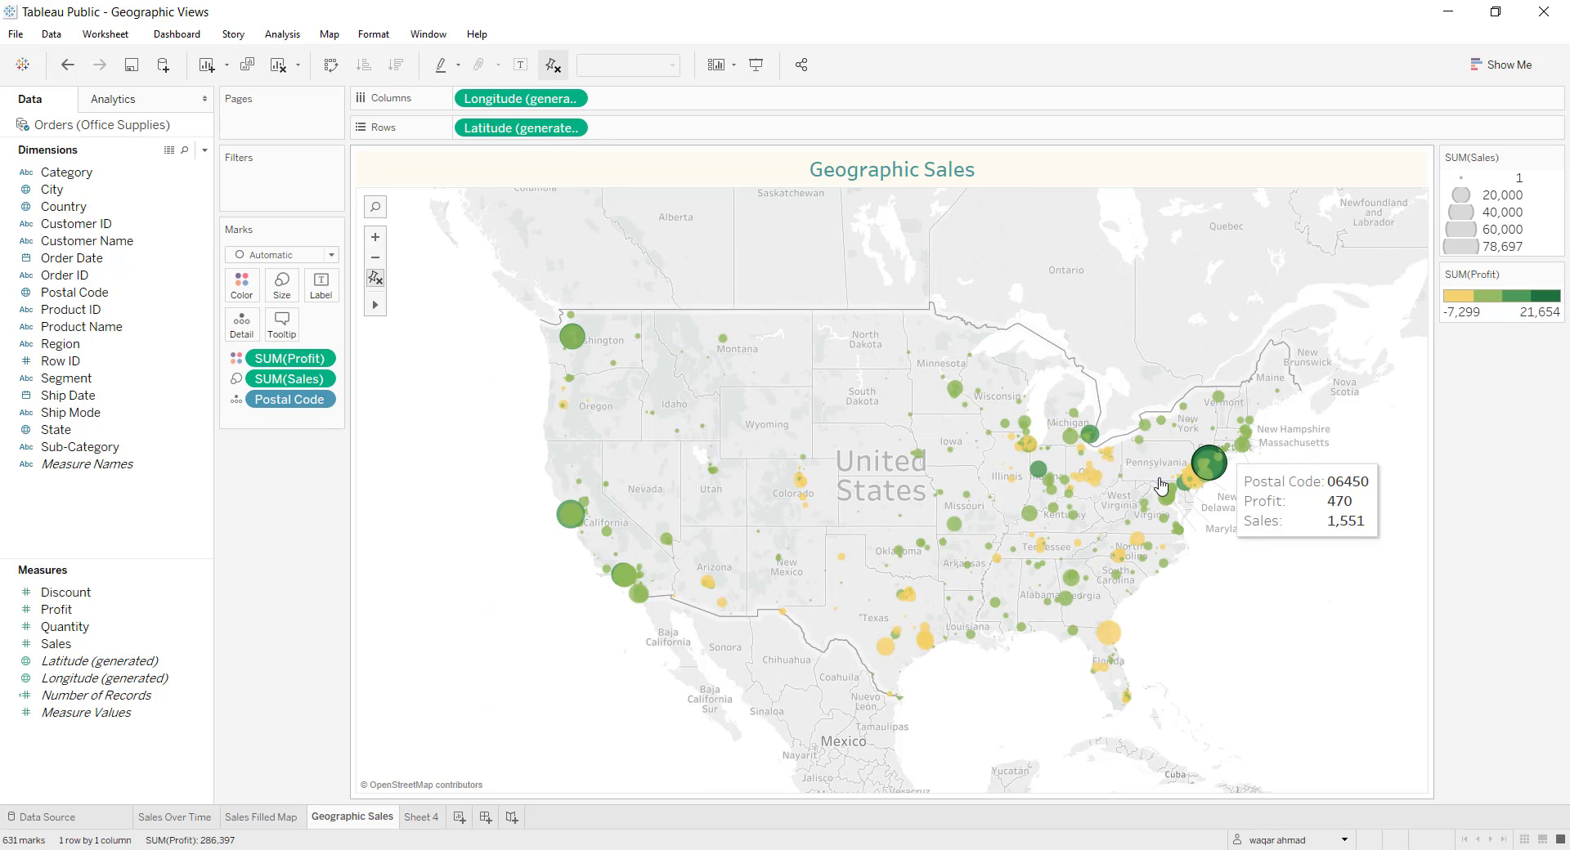
{"action": "left_click", "coordinate": [421, 817]}
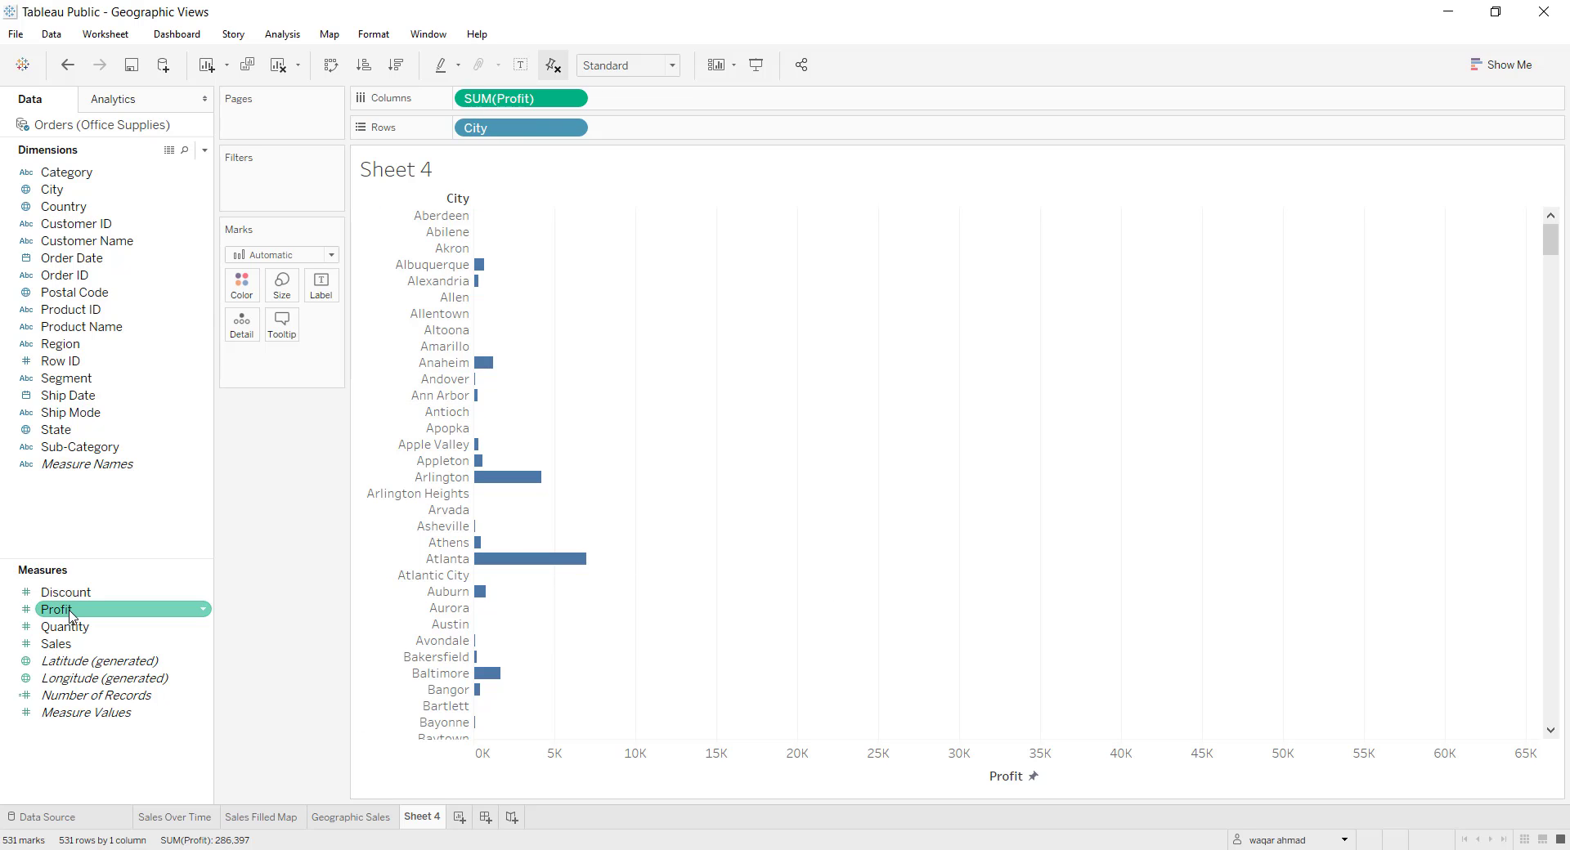
{"action": "left_click_drag", "start_coordinate": [86, 618], "coordinate": [322, 286]}
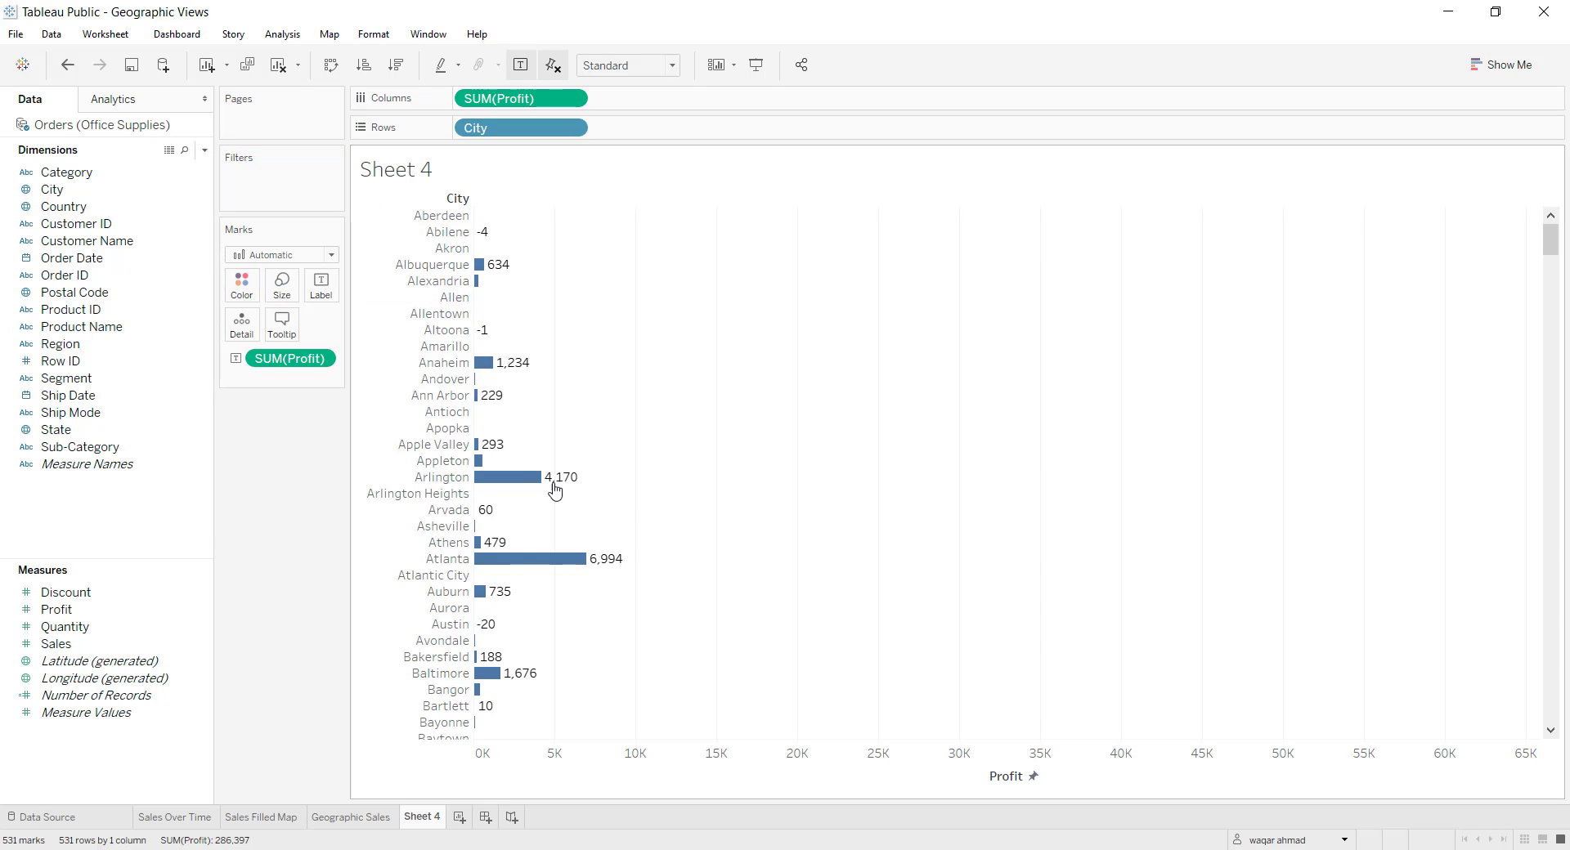
{"action": "mouse_move", "coordinate": [491, 445]}
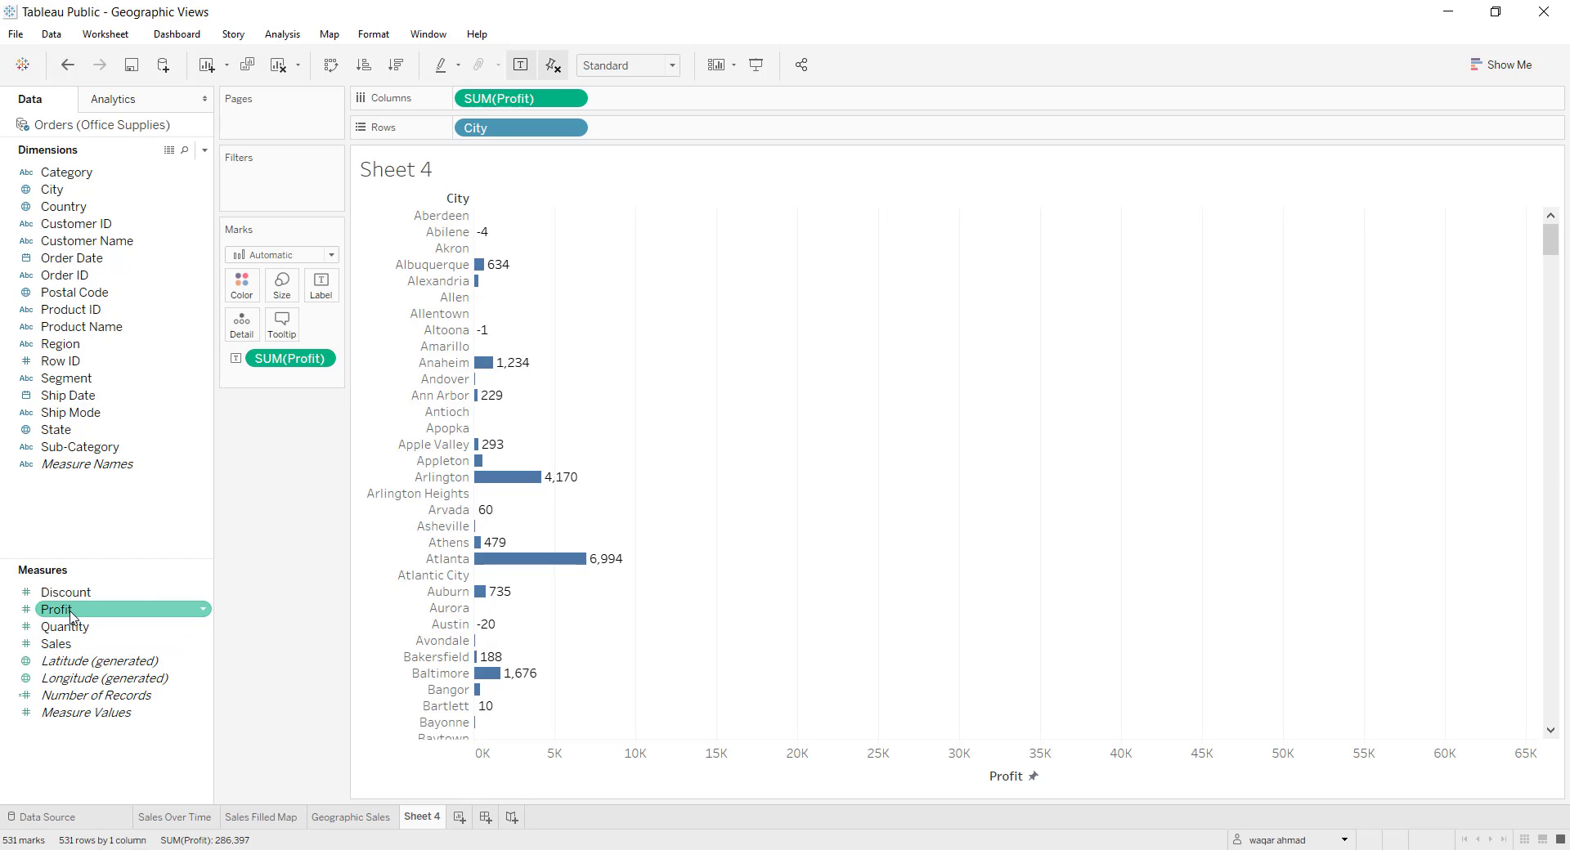
{"action": "left_click_drag", "start_coordinate": [71, 617], "coordinate": [241, 285]}
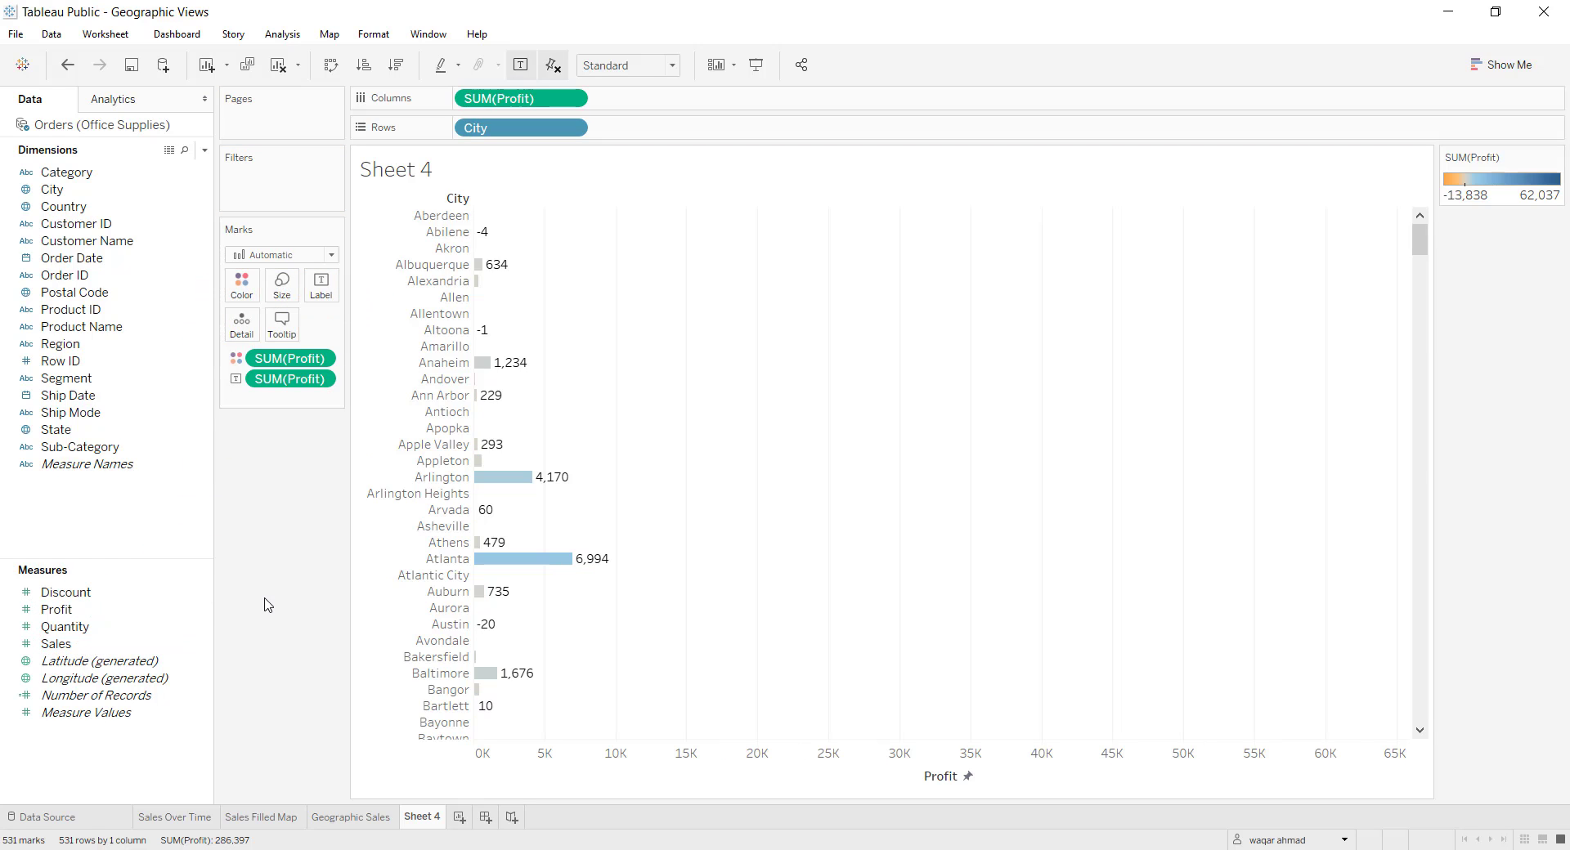
Step: Apply the Green-Gold palette to the Profit colors with stepped color in 4 steps
{"action": "scroll", "coordinate": [992, 389], "scroll_direction": "down", "scroll_amount": 6}
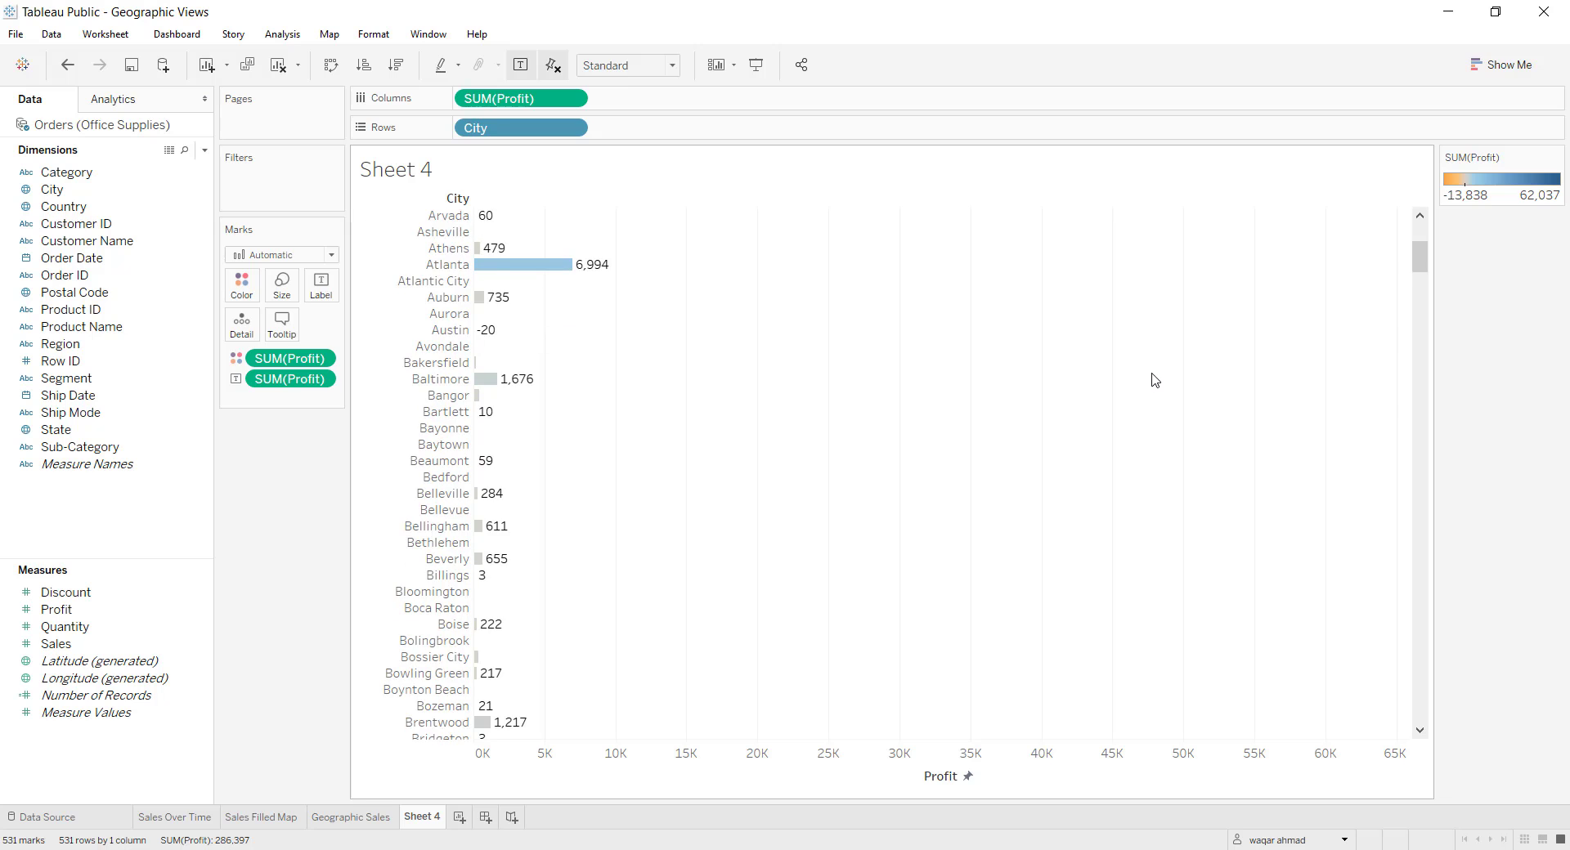
{"action": "mouse_move", "coordinate": [1418, 256]}
{"action": "left_mouse_down"}
{"action": "mouse_move", "coordinate": [1420, 322]}
{"action": "mouse_move", "coordinate": [1420, 239]}
{"action": "left_mouse_up"}
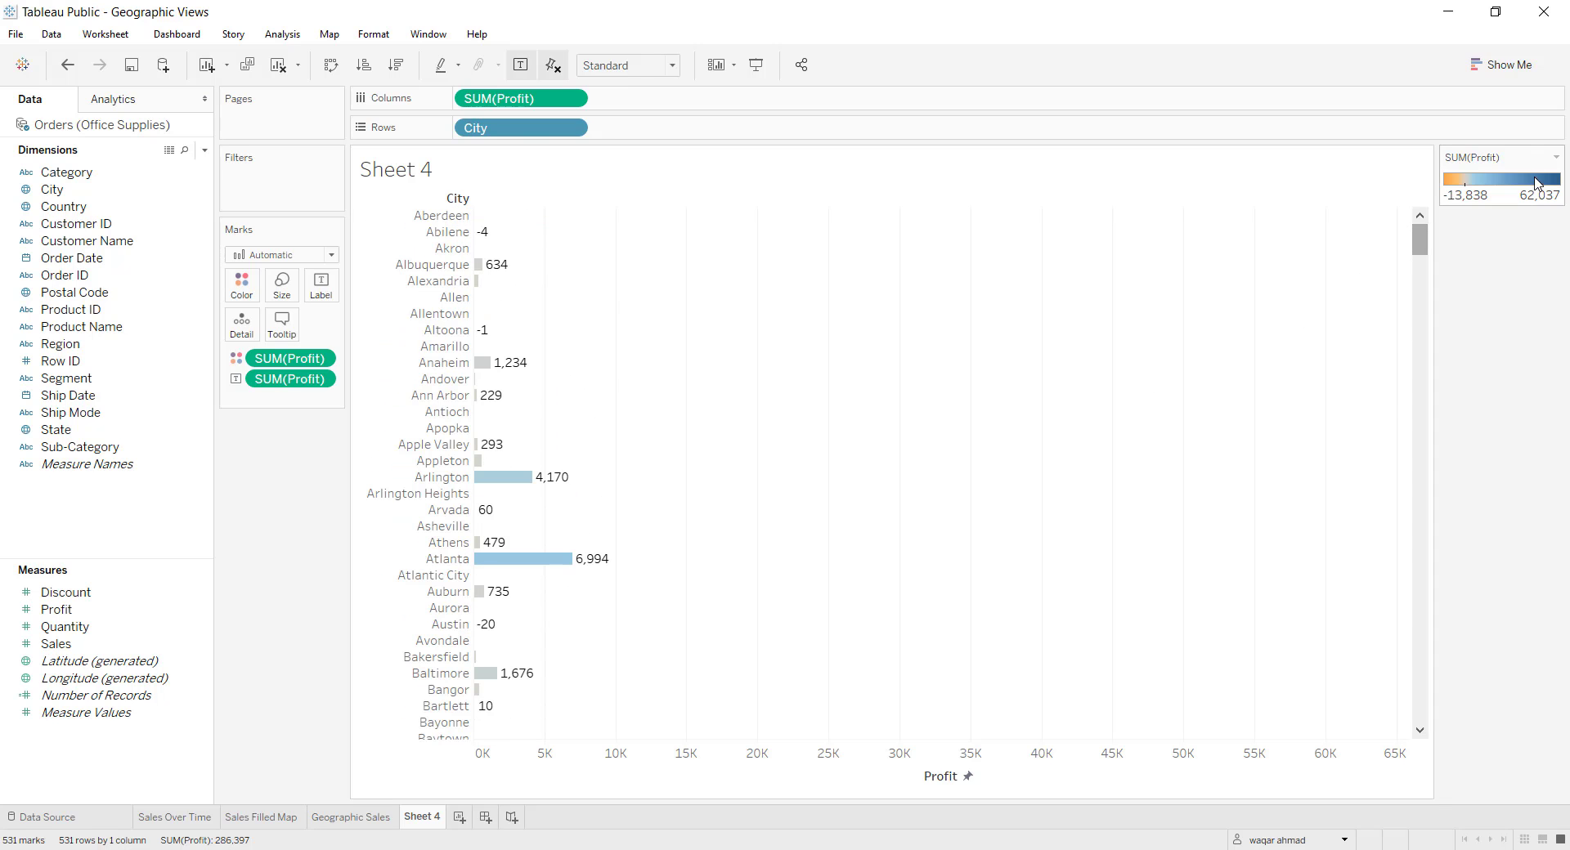
{"action": "left_click", "coordinate": [1556, 158]}
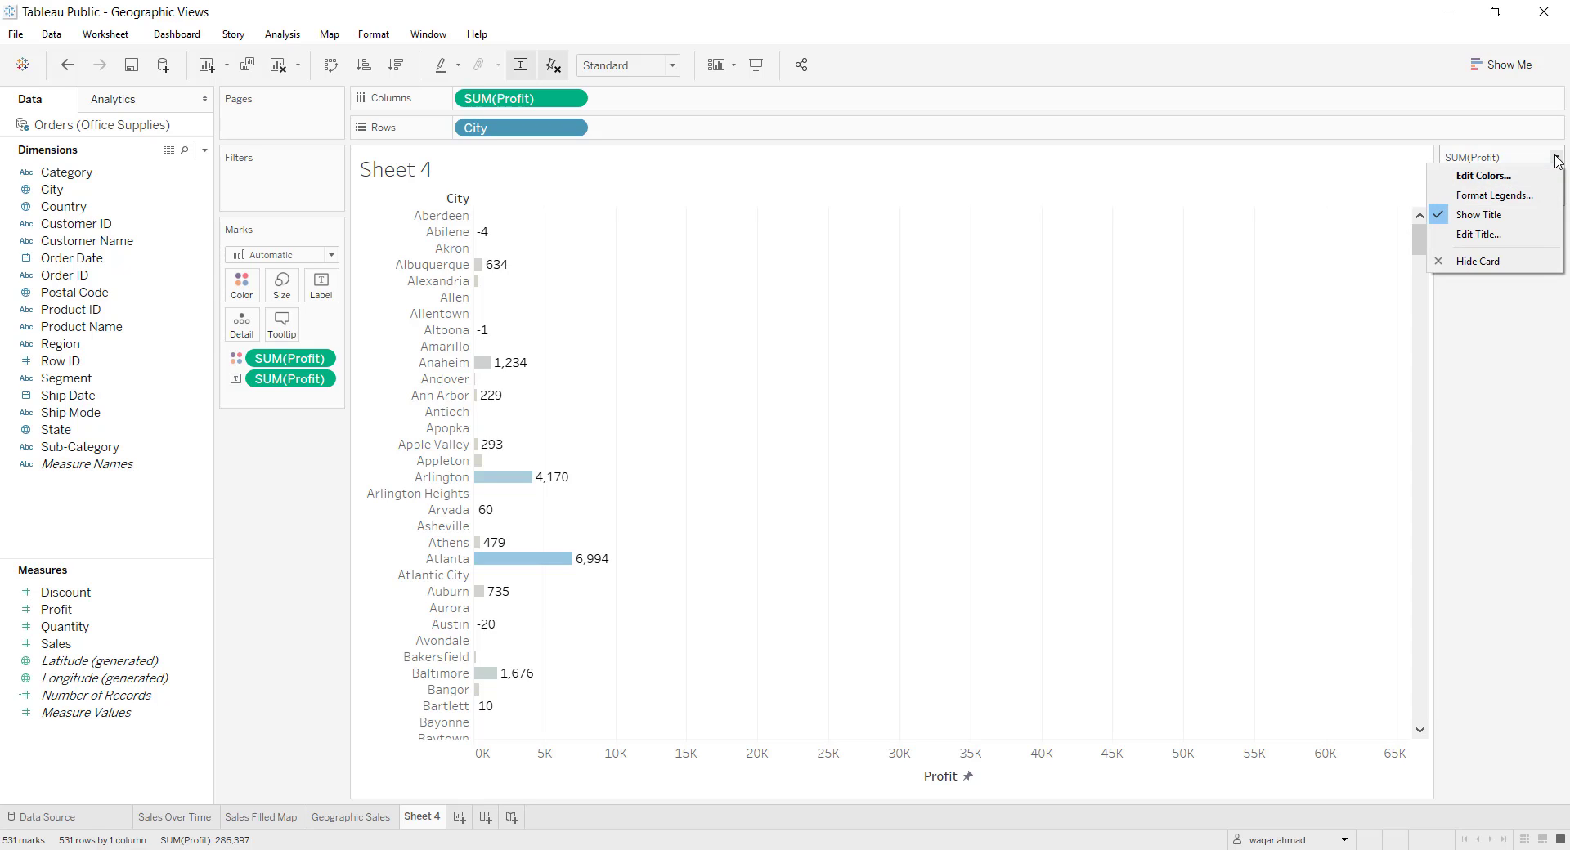
{"action": "left_click", "coordinate": [1477, 175]}
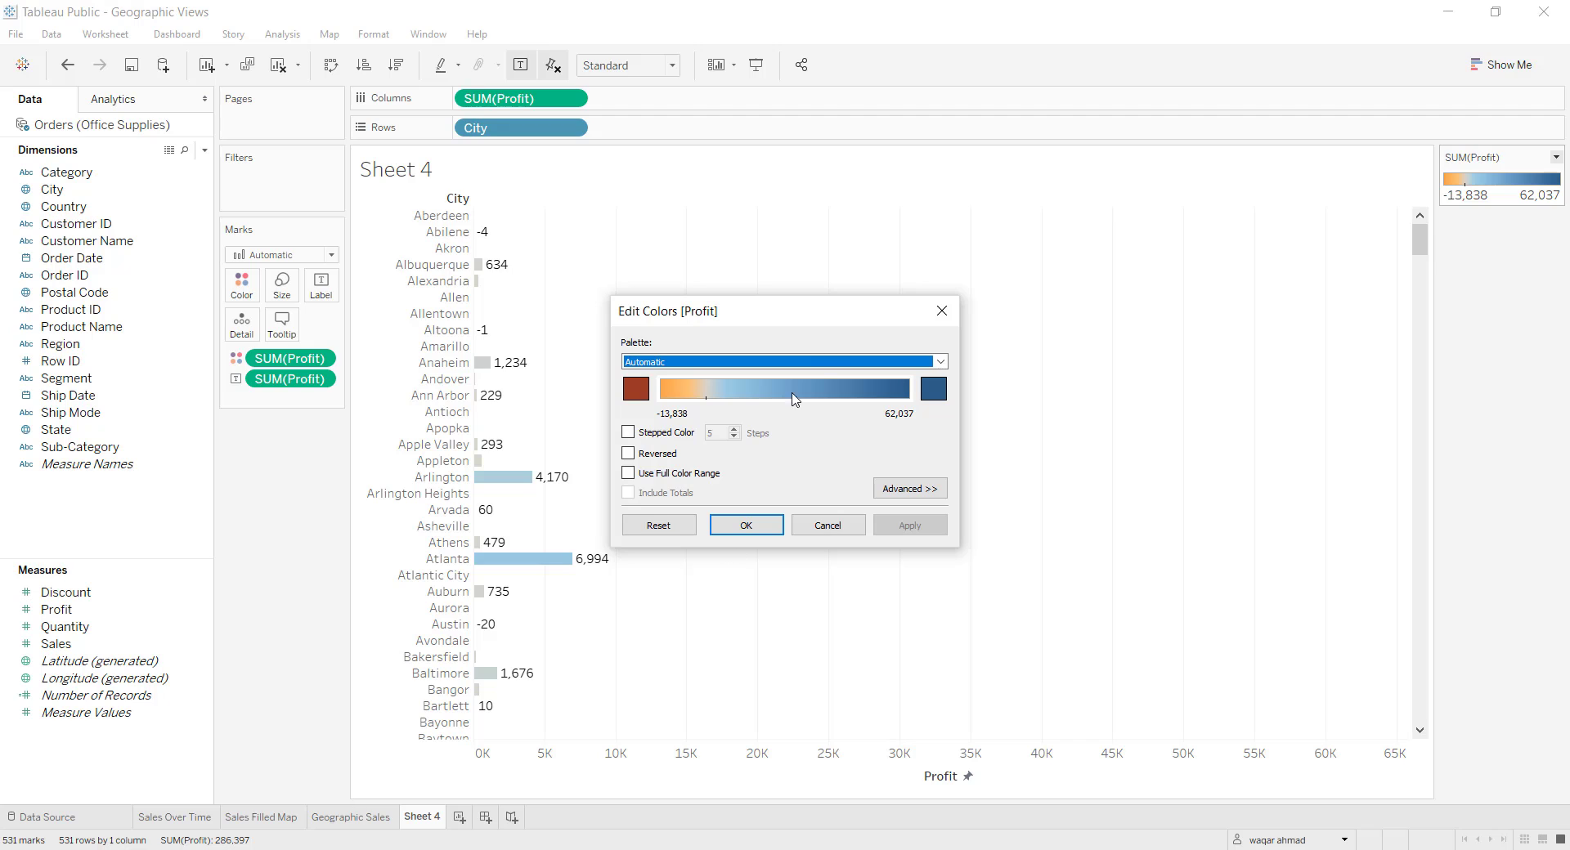
{"action": "left_click", "coordinate": [840, 362]}
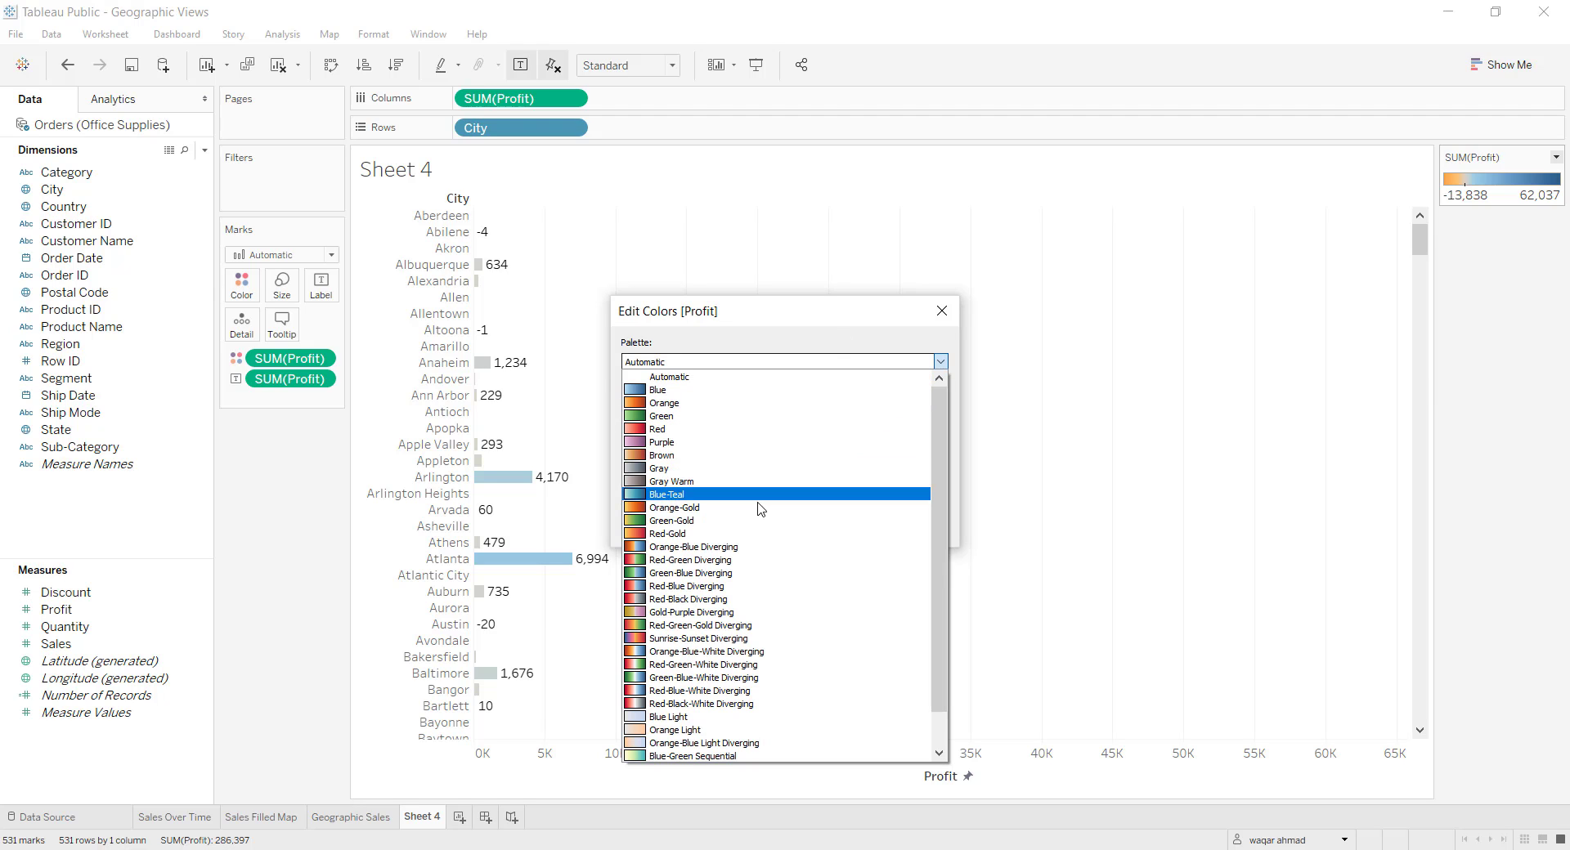
{"action": "left_click", "coordinate": [694, 521]}
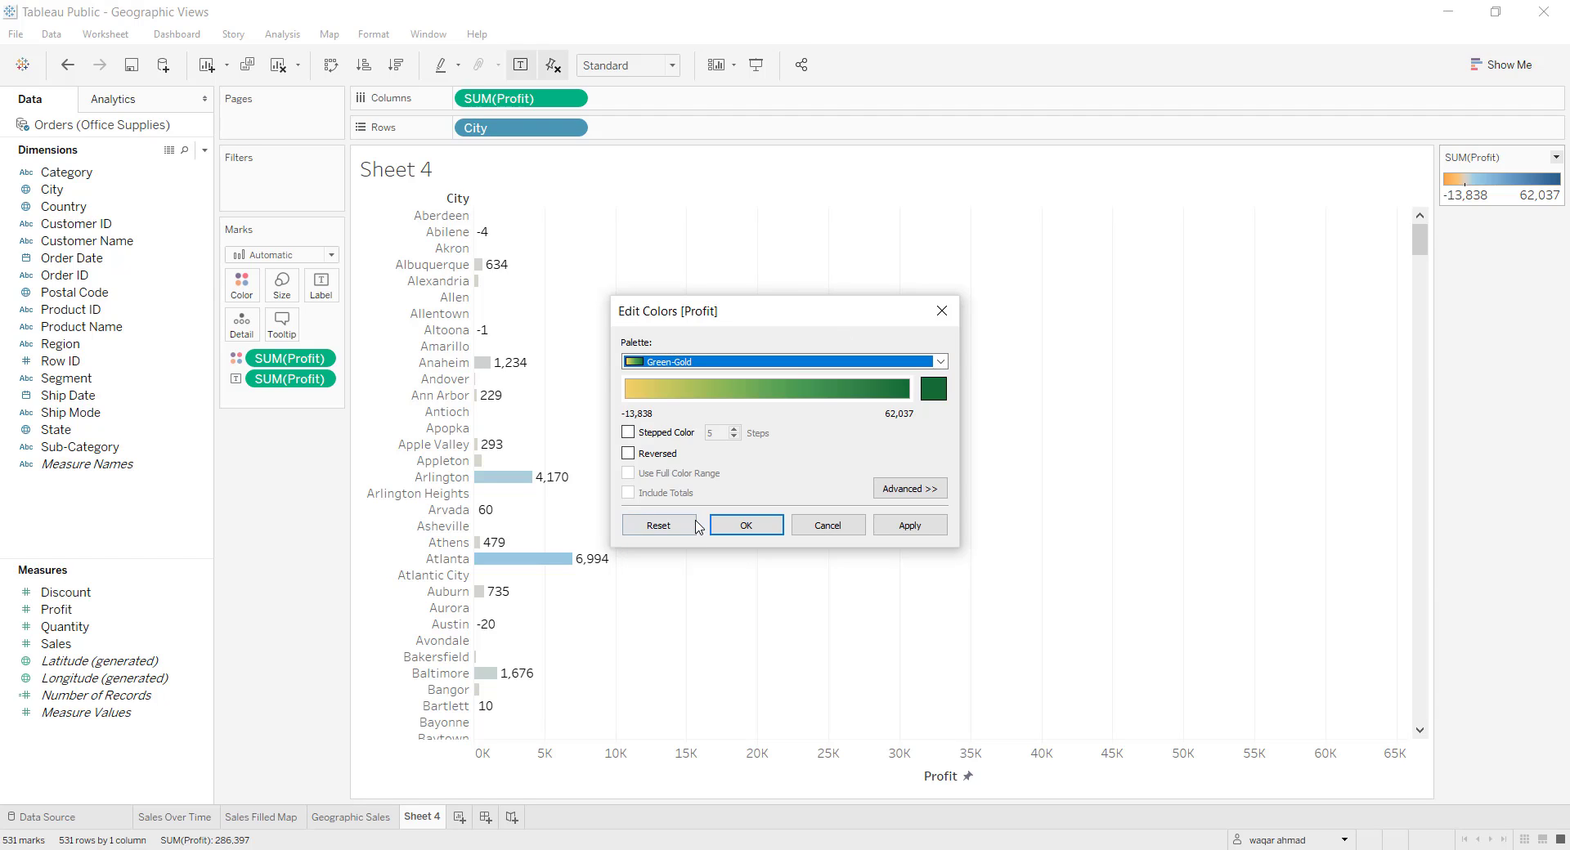
{"action": "left_click", "coordinate": [659, 434]}
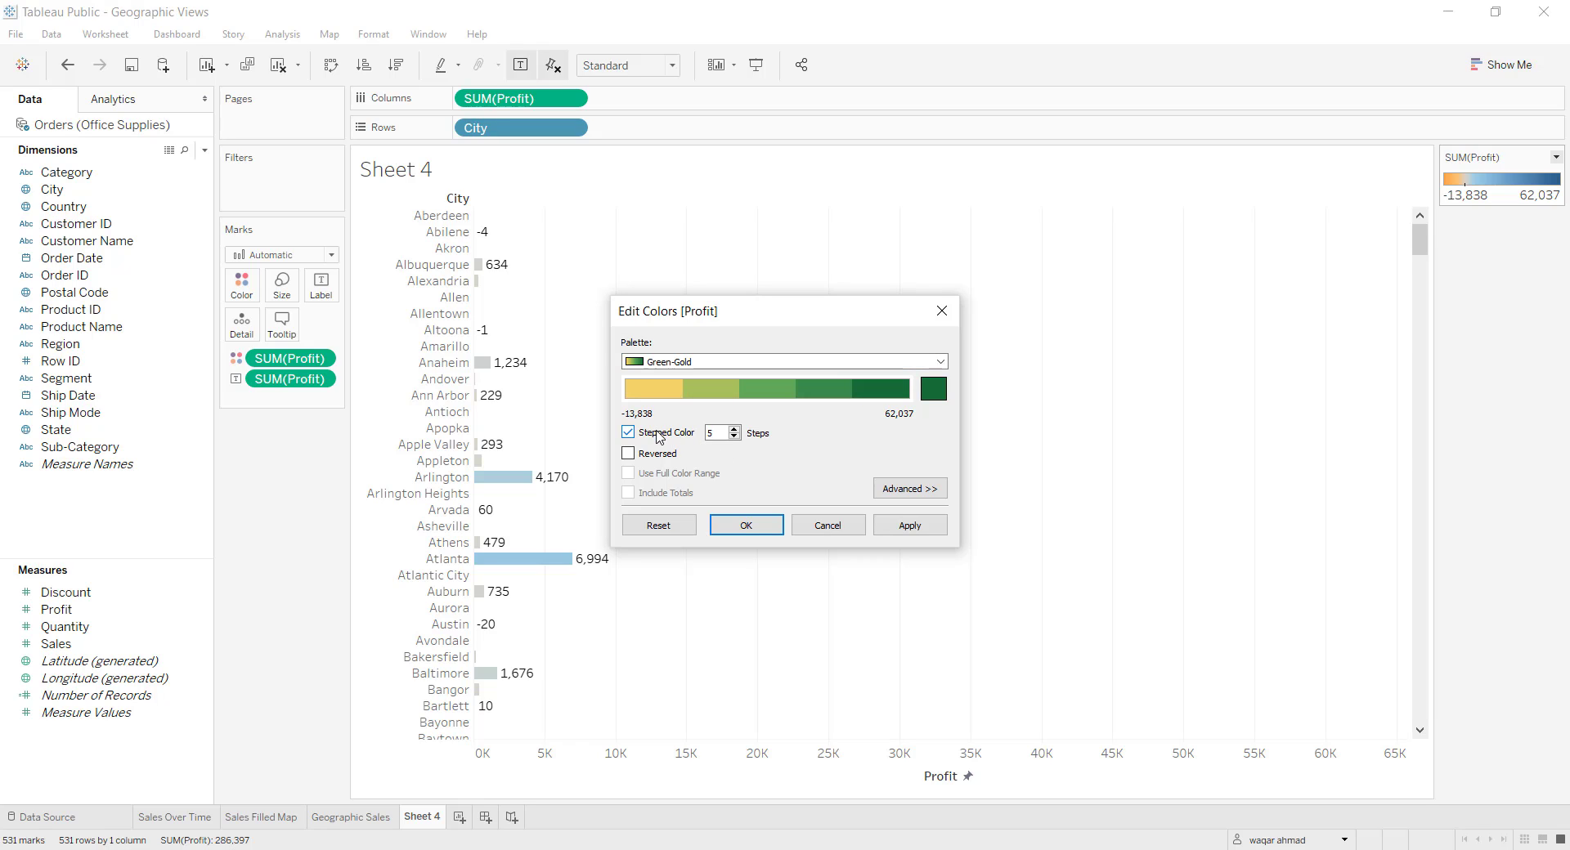
{"action": "left_click", "coordinate": [734, 437]}
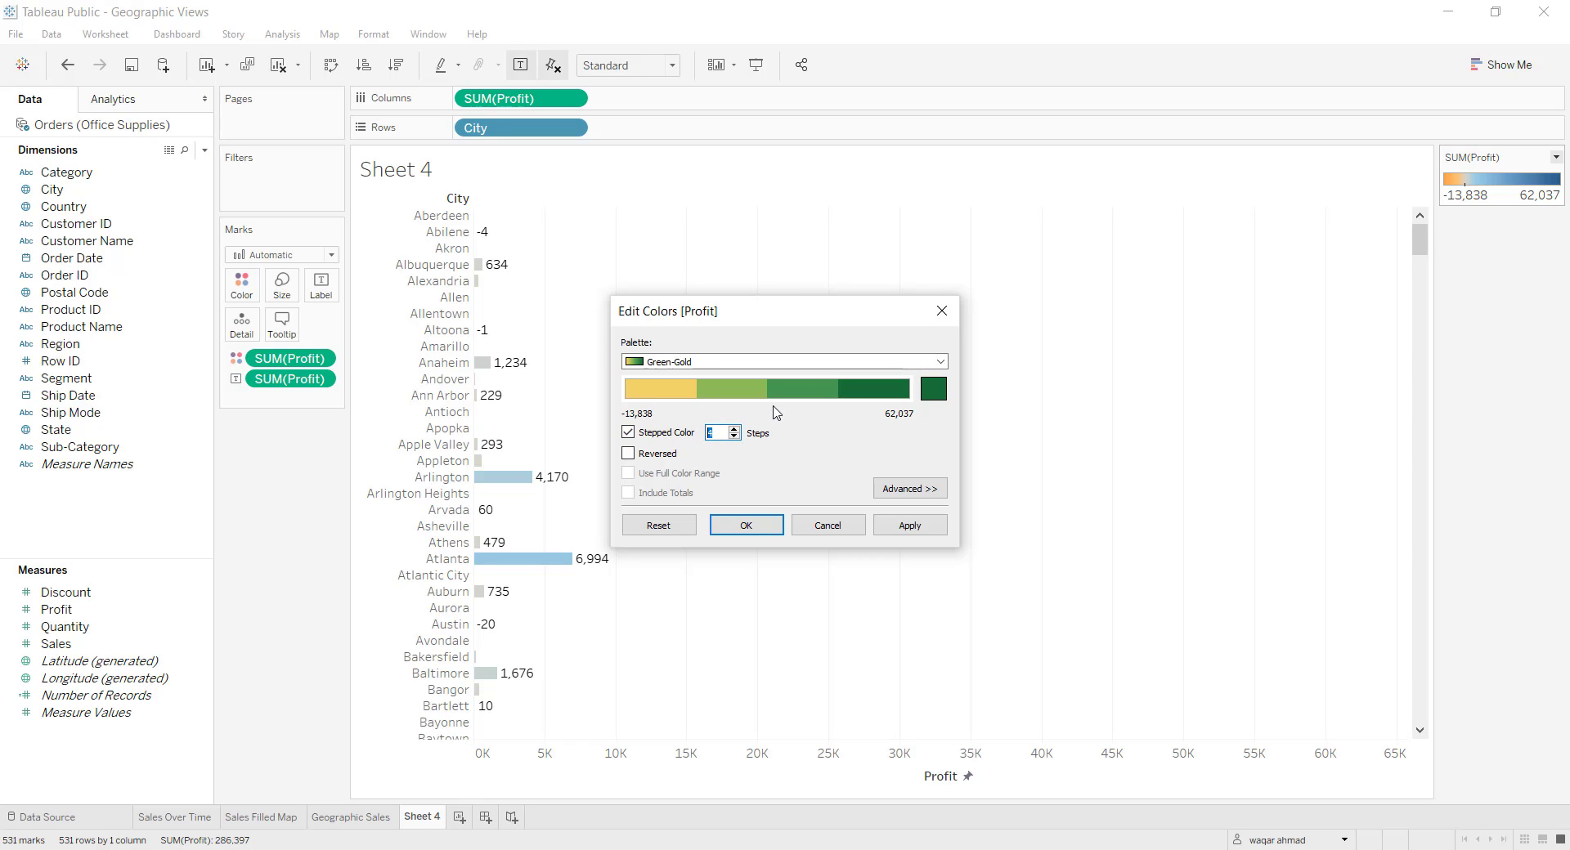
{"action": "left_click", "coordinate": [906, 527]}
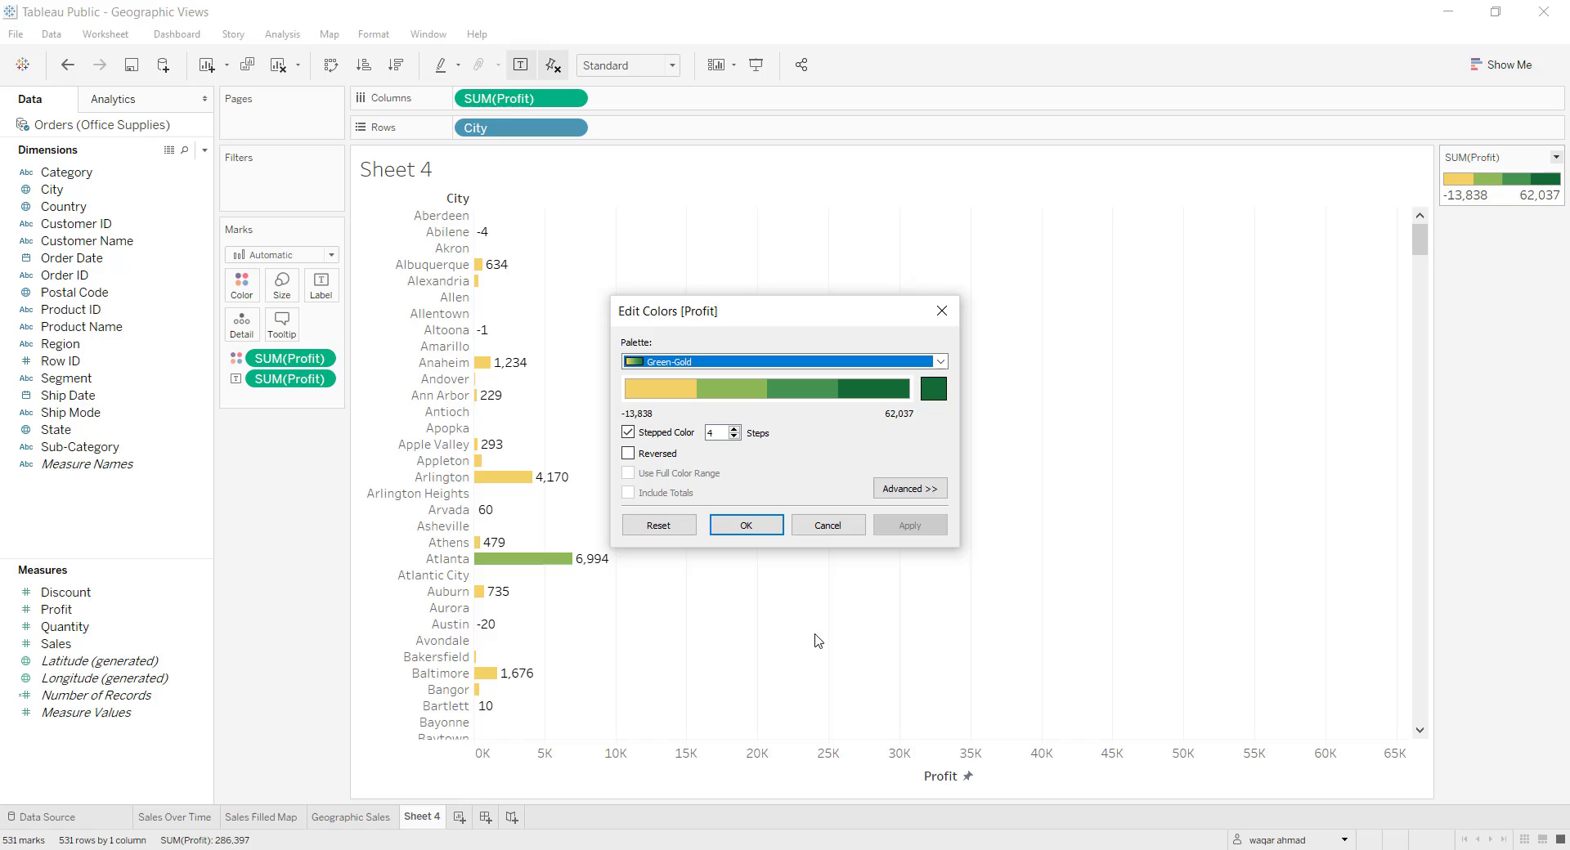
{"action": "left_click", "coordinate": [763, 527]}
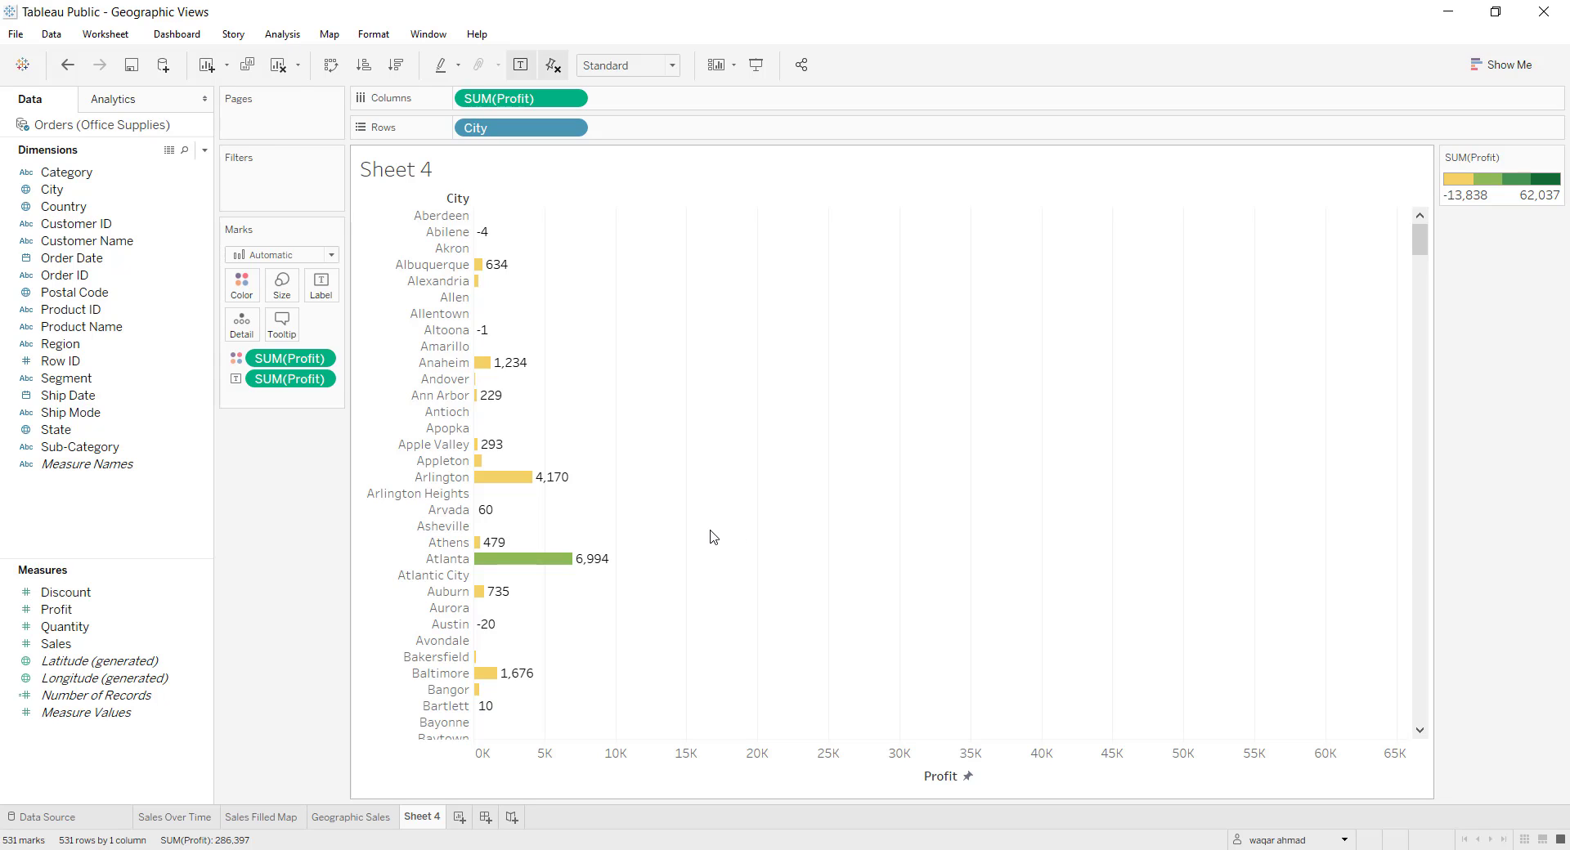
Step: Sort the cities in descending order by the sum of the Profit field
{"action": "left_click", "coordinate": [574, 129]}
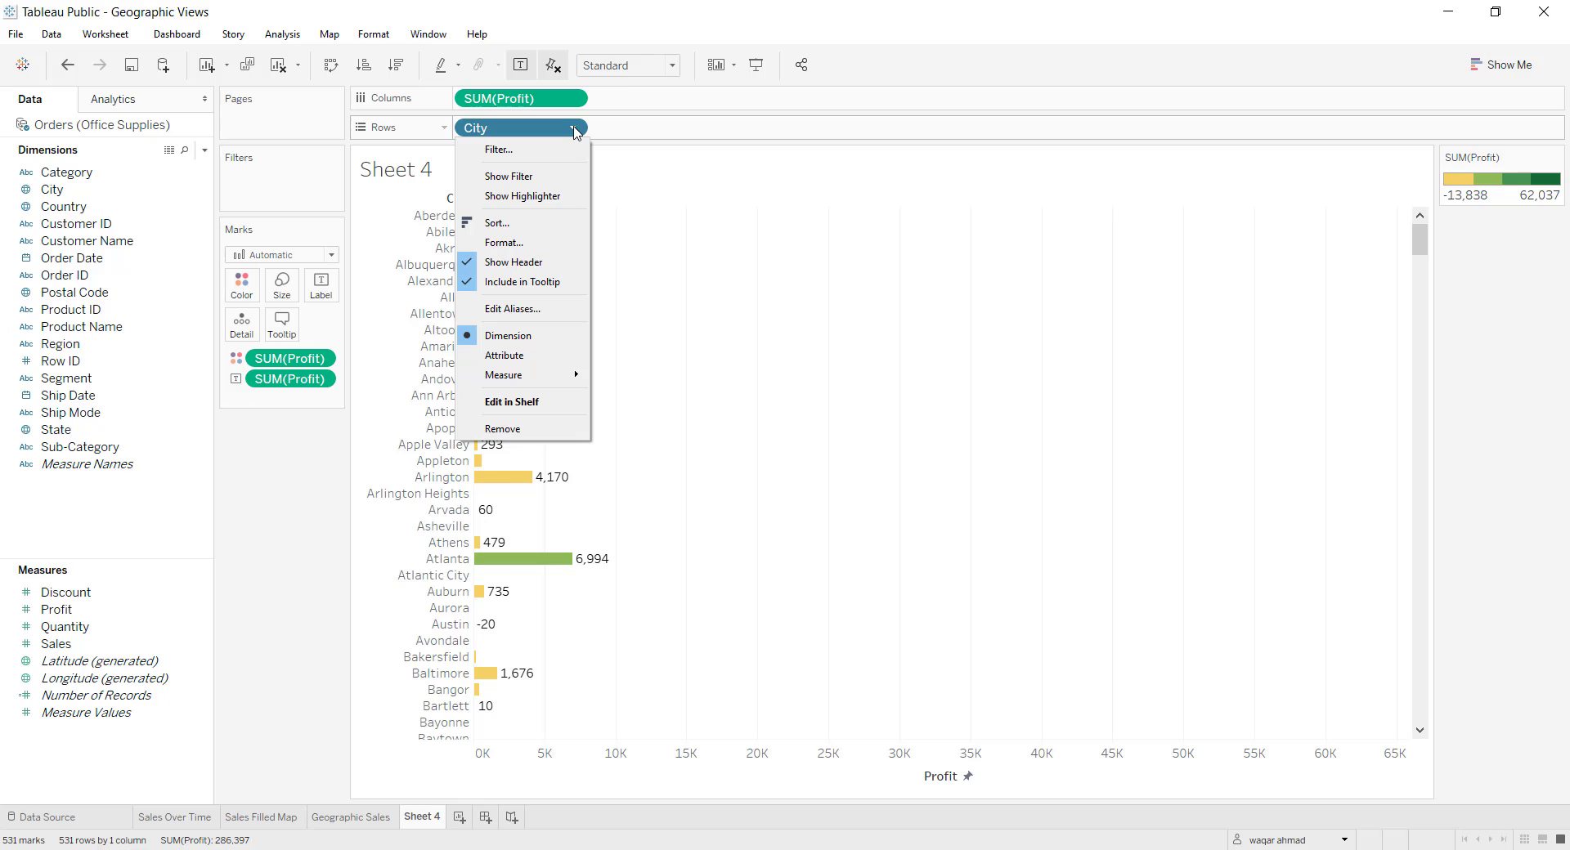
{"action": "left_click", "coordinate": [529, 231]}
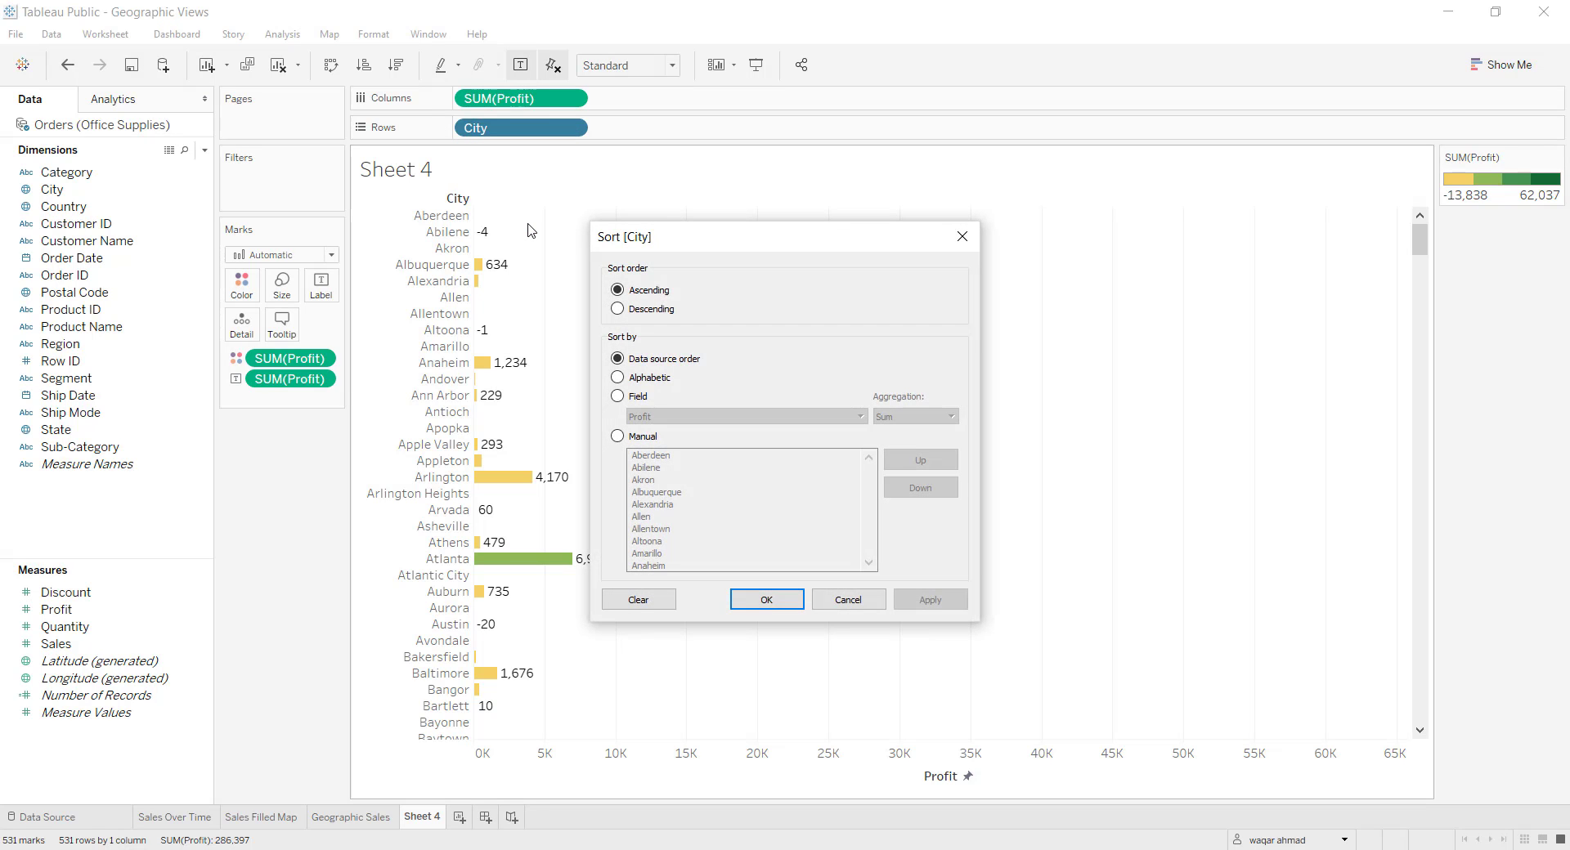
{"action": "left_click", "coordinate": [638, 399]}
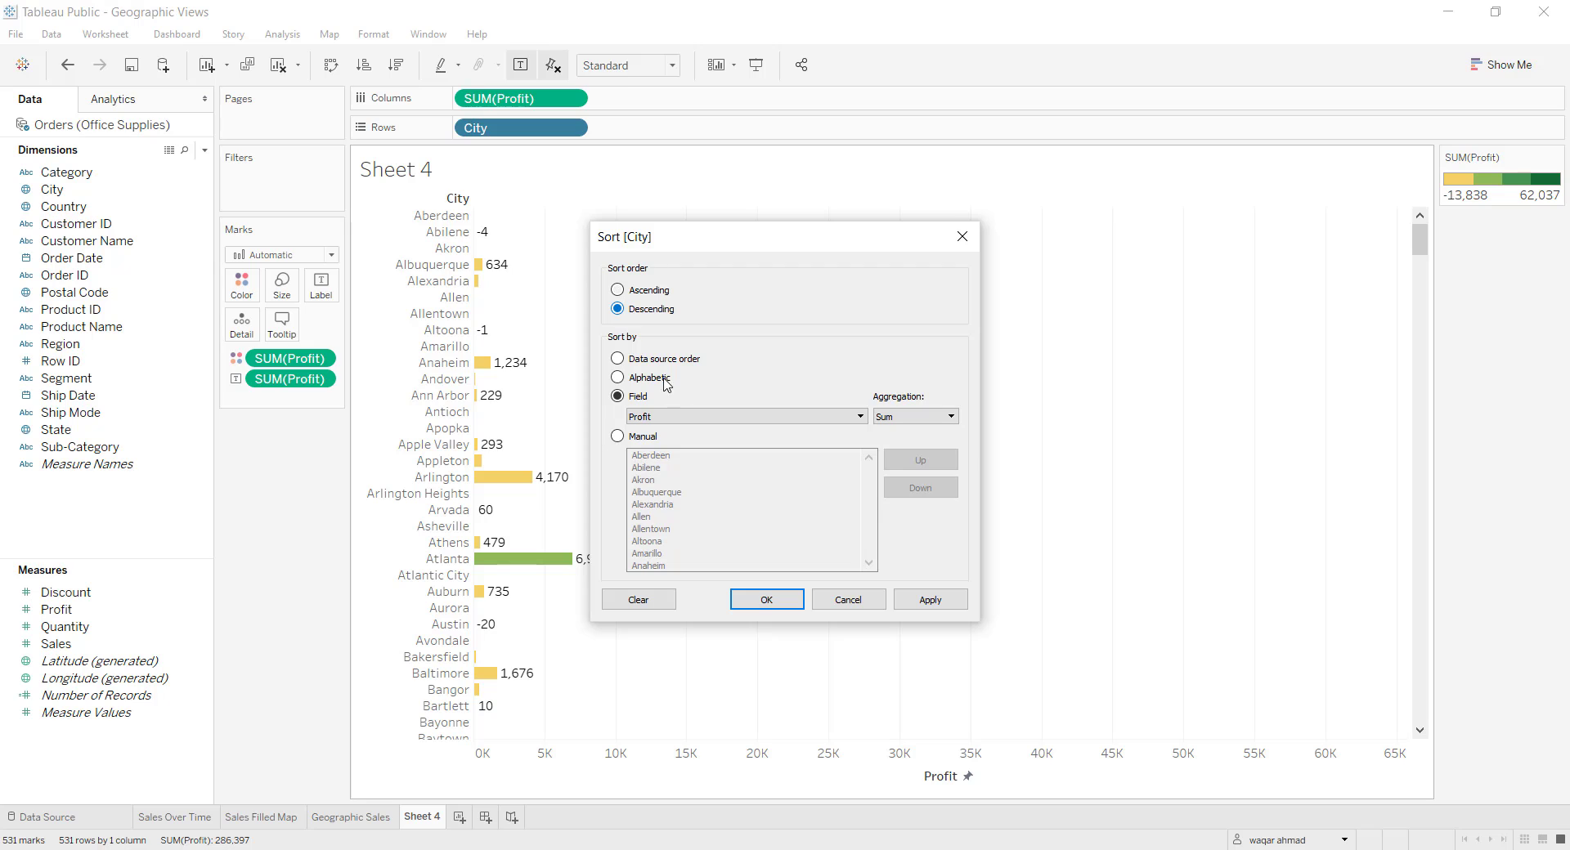
{"action": "left_click", "coordinate": [928, 602]}
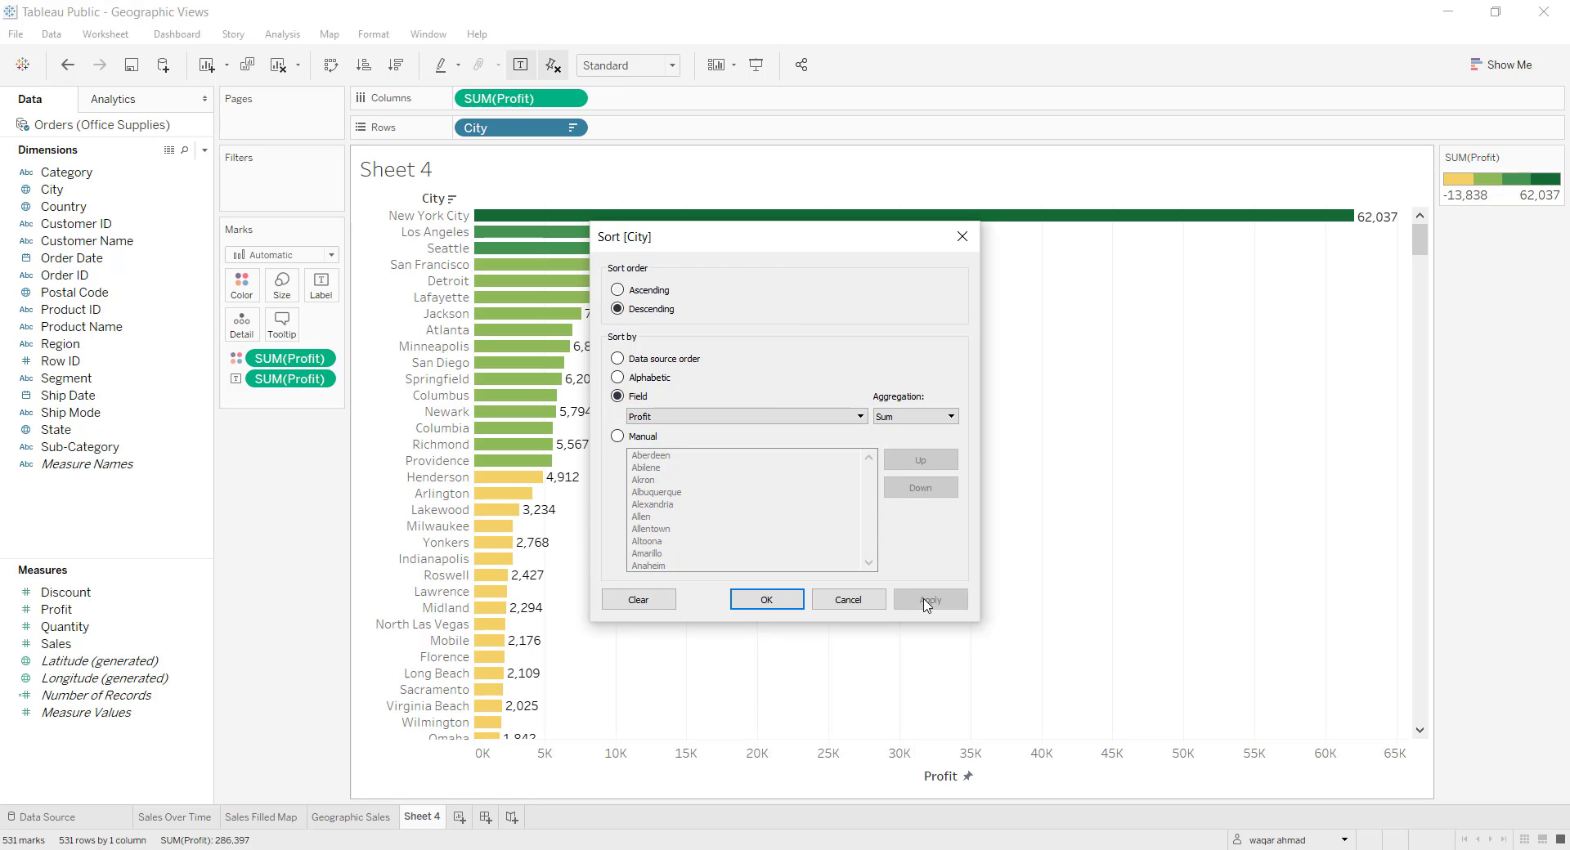
{"action": "left_click", "coordinate": [763, 601]}
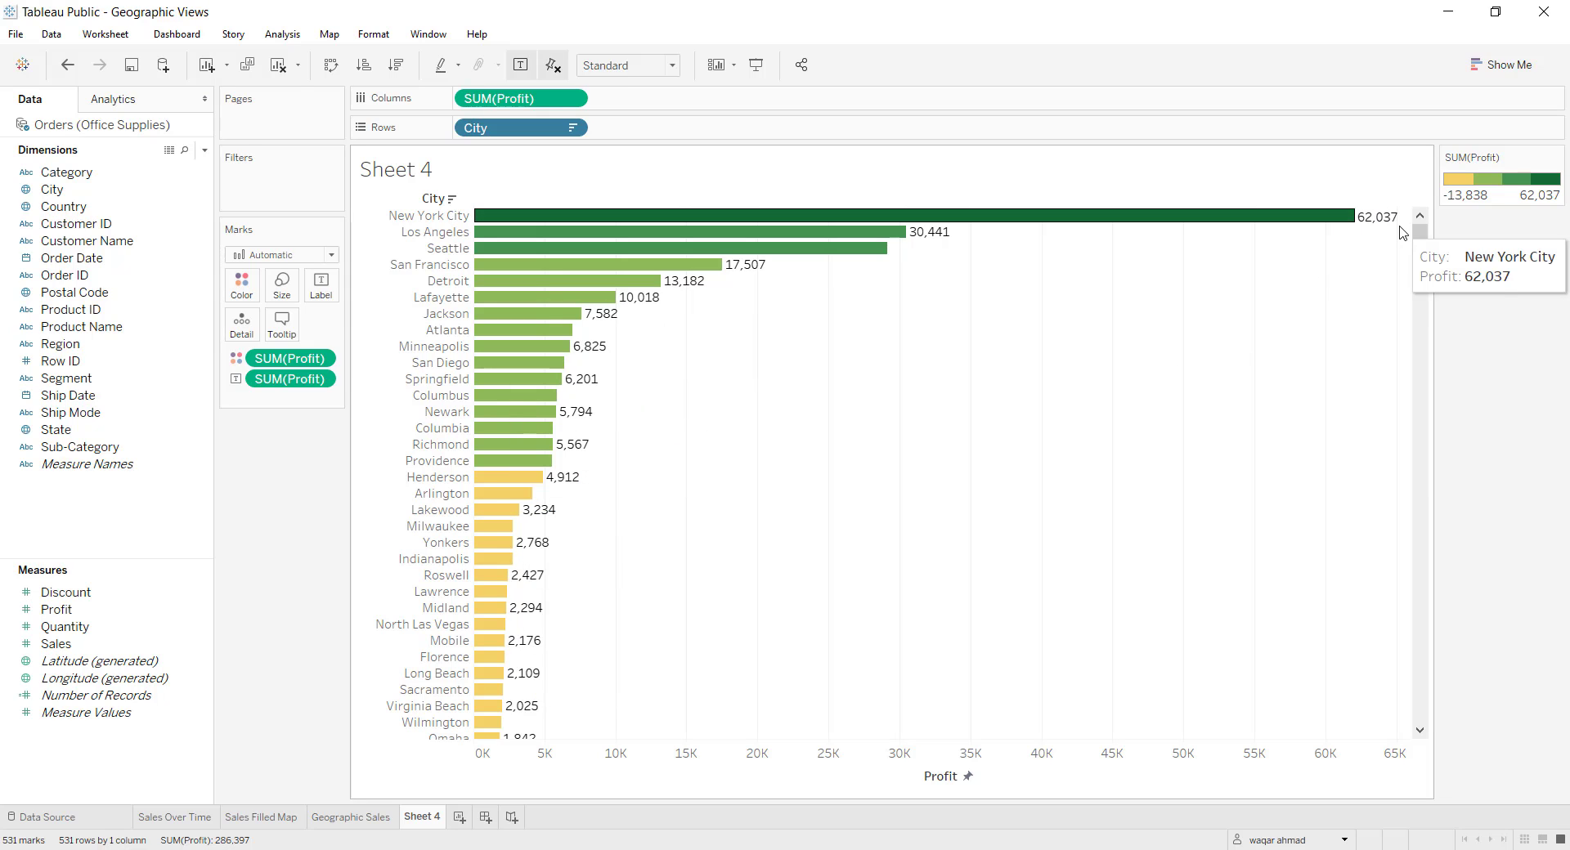
{"action": "scroll", "coordinate": [906, 558], "scroll_direction": "down", "scroll_amount": 2}
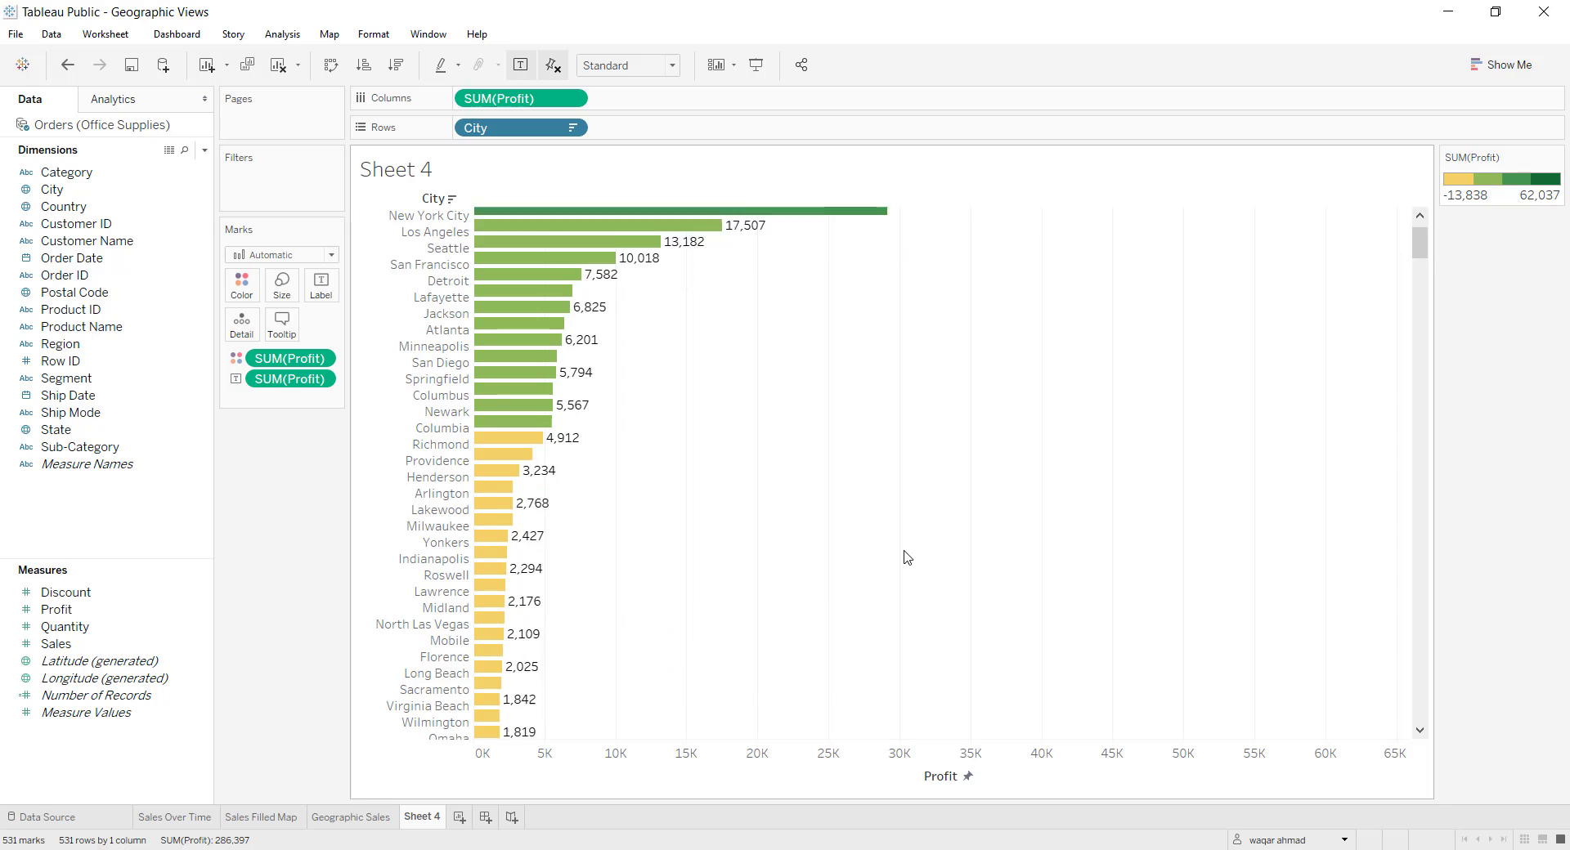
{"action": "scroll", "coordinate": [906, 558], "scroll_direction": "down", "scroll_amount": 3}
{"action": "left_click_drag", "start_coordinate": [1425, 274], "coordinate": [1451, 595]}
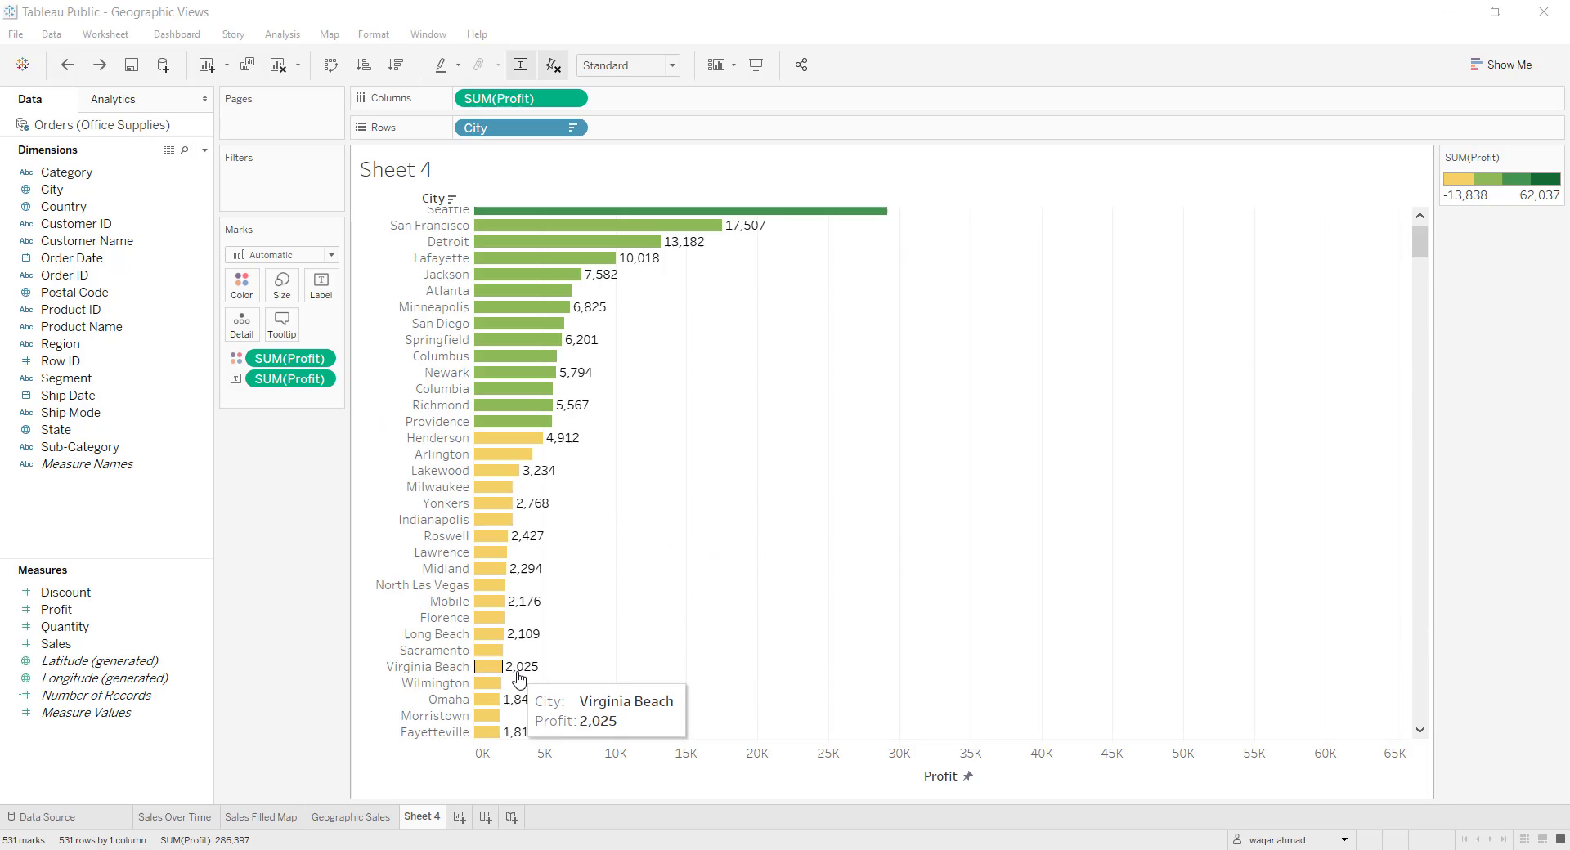
{"action": "scroll", "coordinate": [517, 677], "scroll_direction": "up", "scroll_amount": 2}
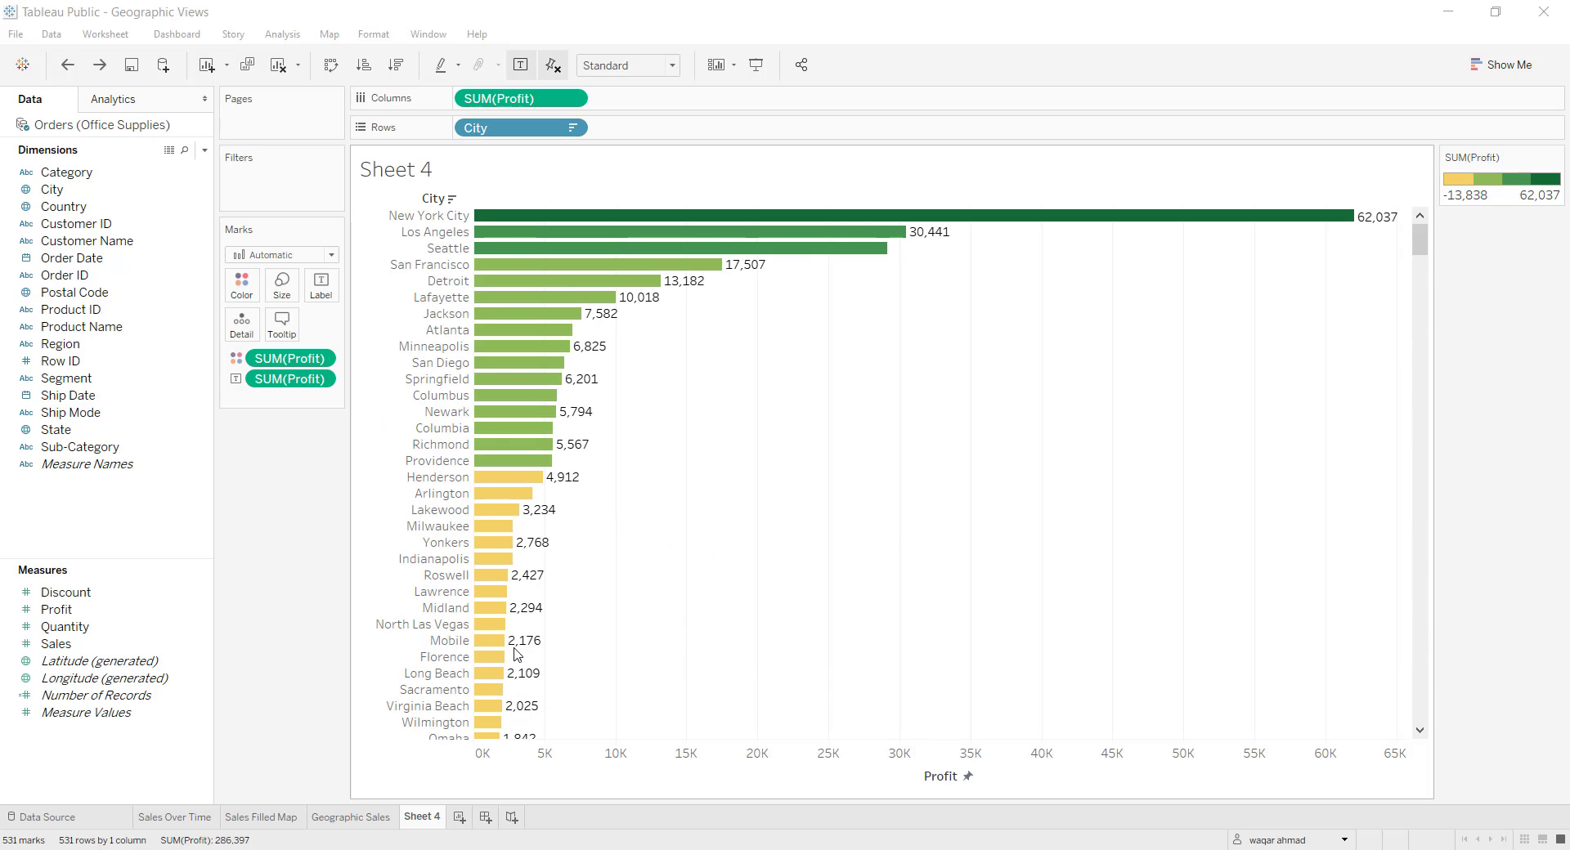
{"action": "mouse_move", "coordinate": [1371, 221]}
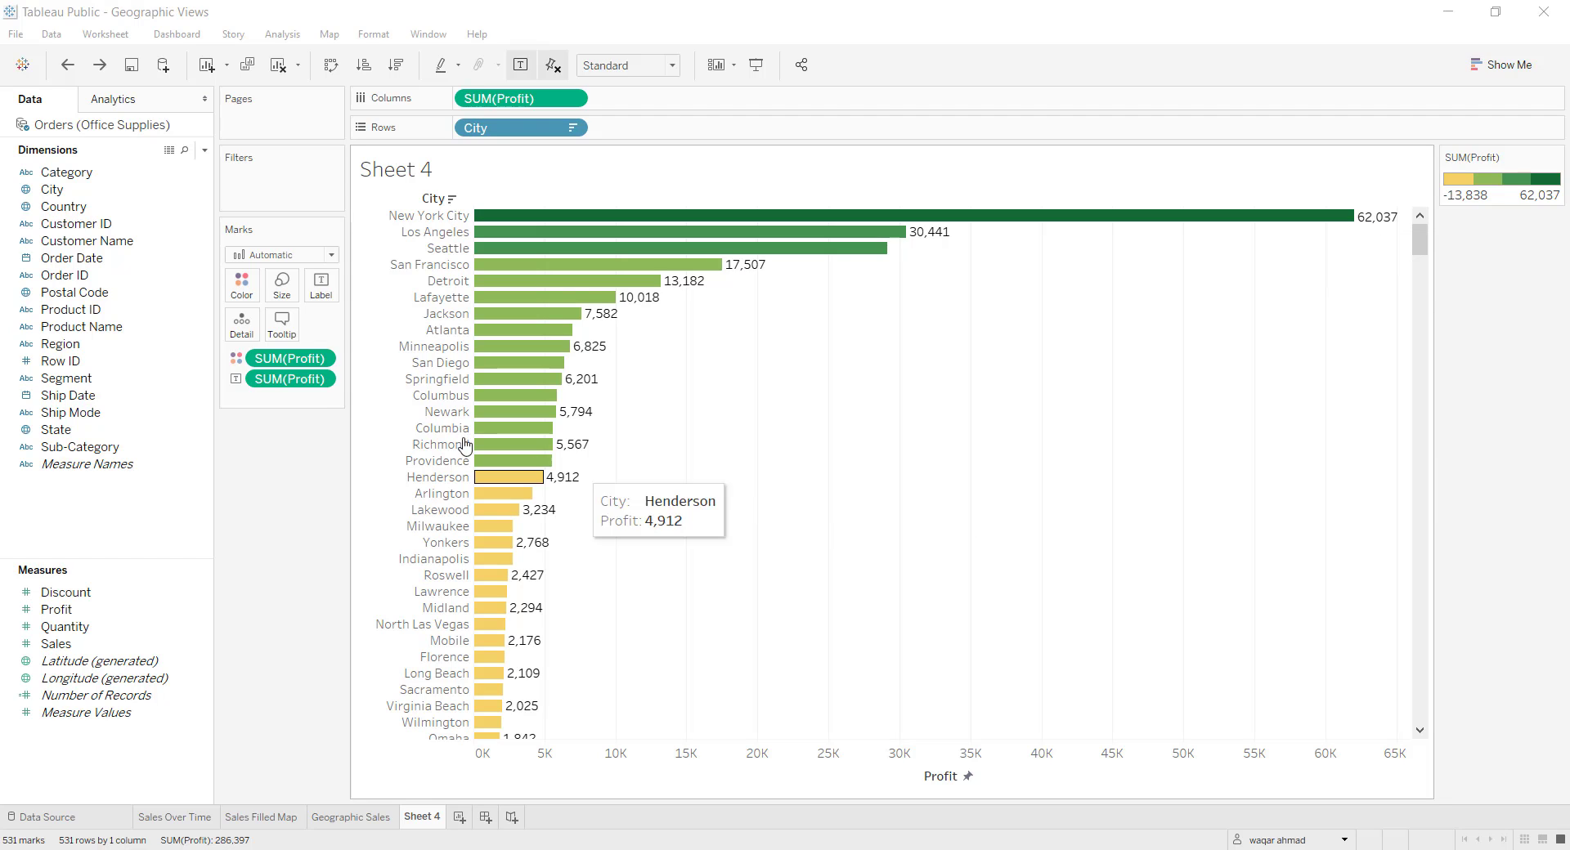
Step: Format the Profit bar labels as Currency (Standard) for the city chart
{"action": "left_click", "coordinate": [321, 378]}
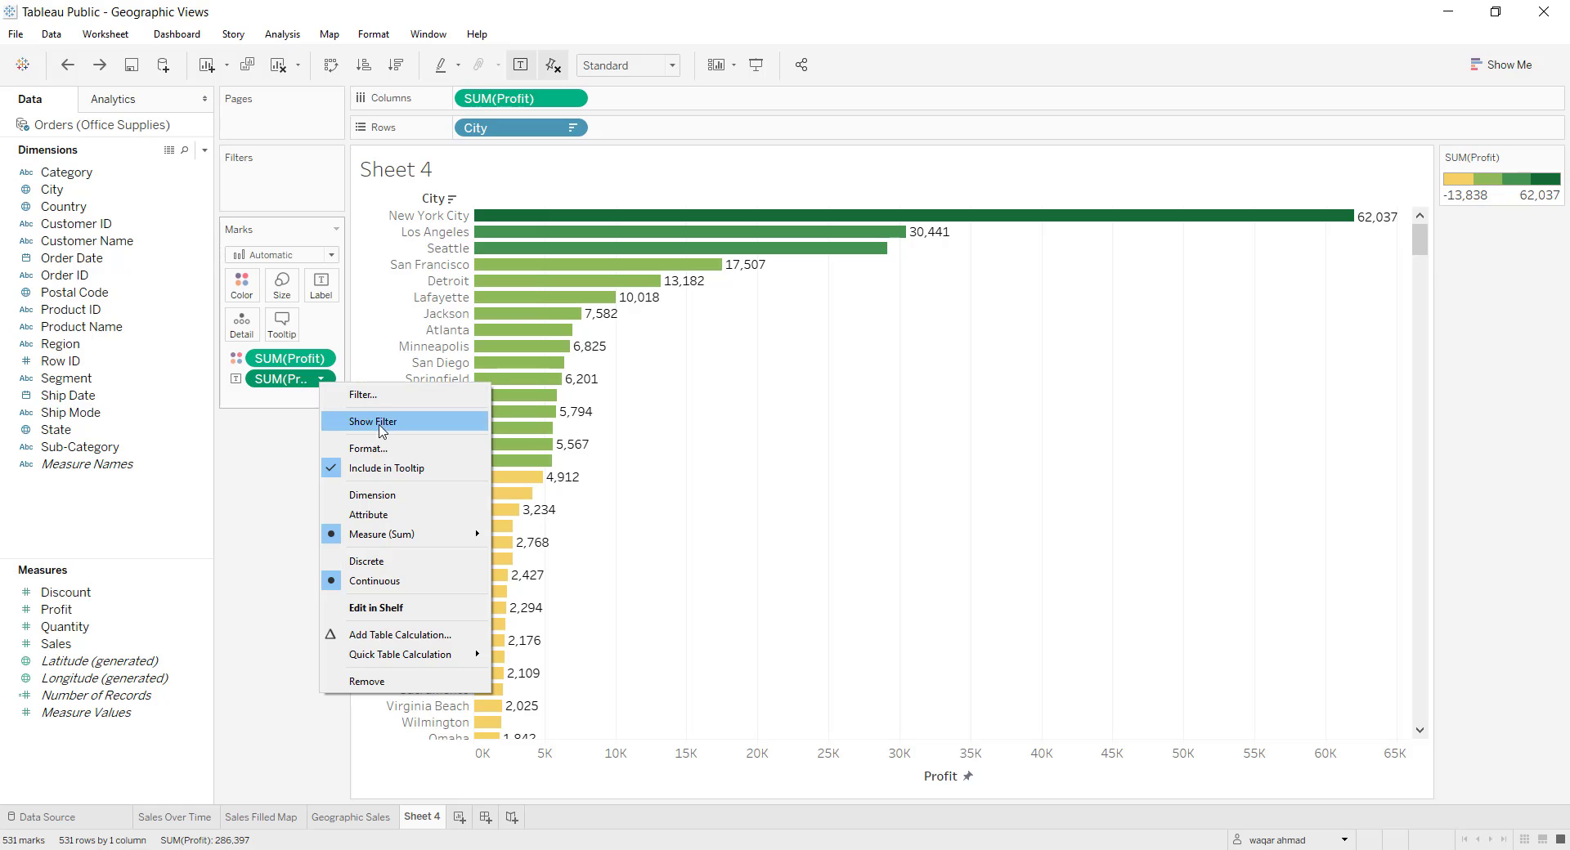
{"action": "left_click", "coordinate": [370, 448]}
{"action": "left_click", "coordinate": [140, 265]}
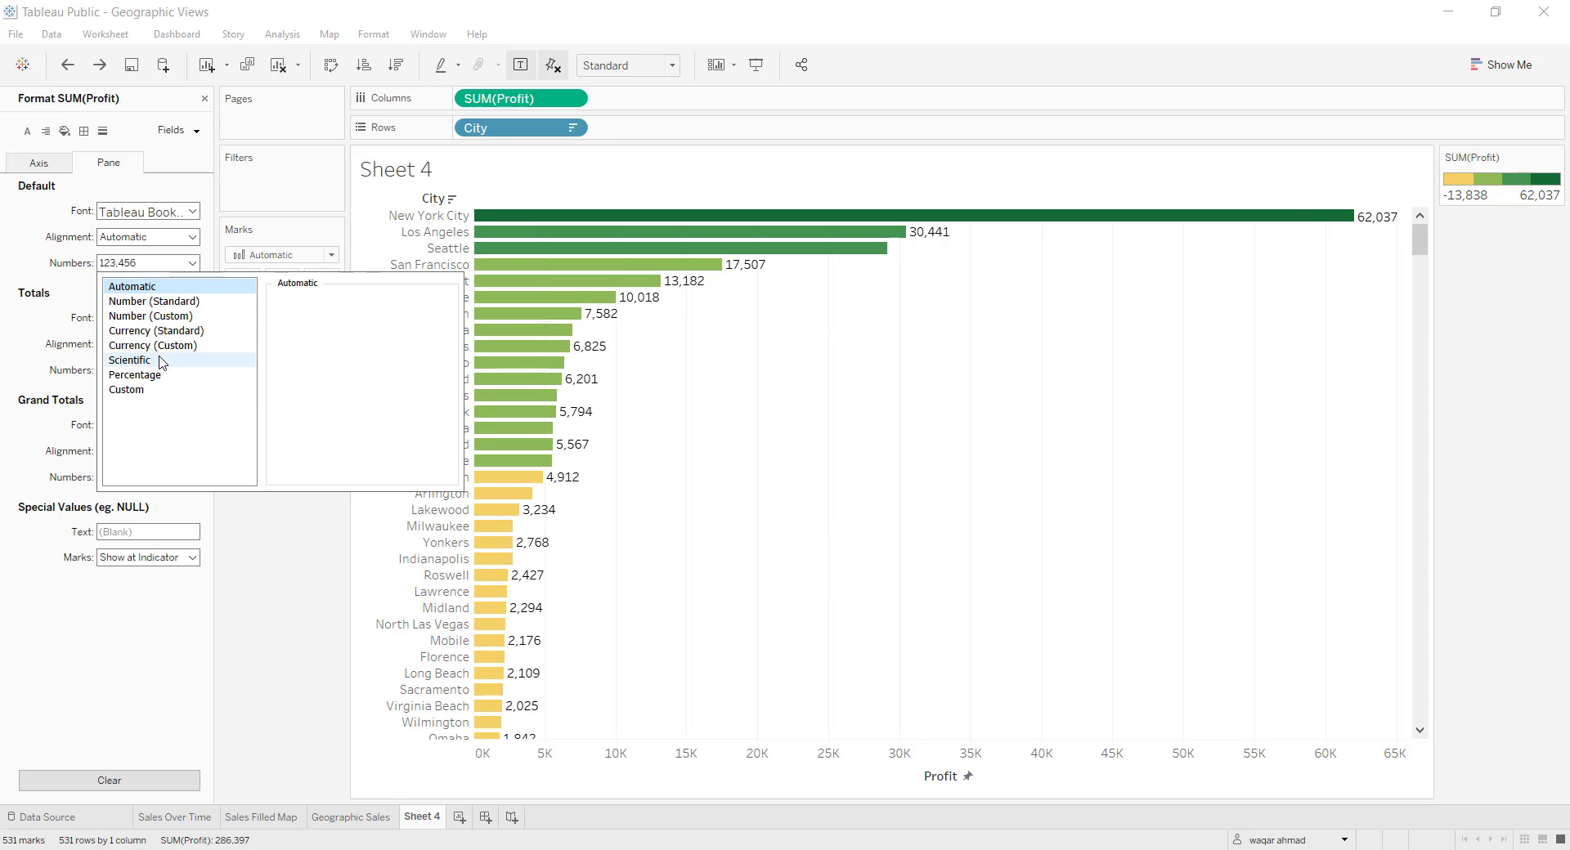
{"action": "left_click", "coordinate": [156, 330]}
{"action": "left_click", "coordinate": [263, 511]}
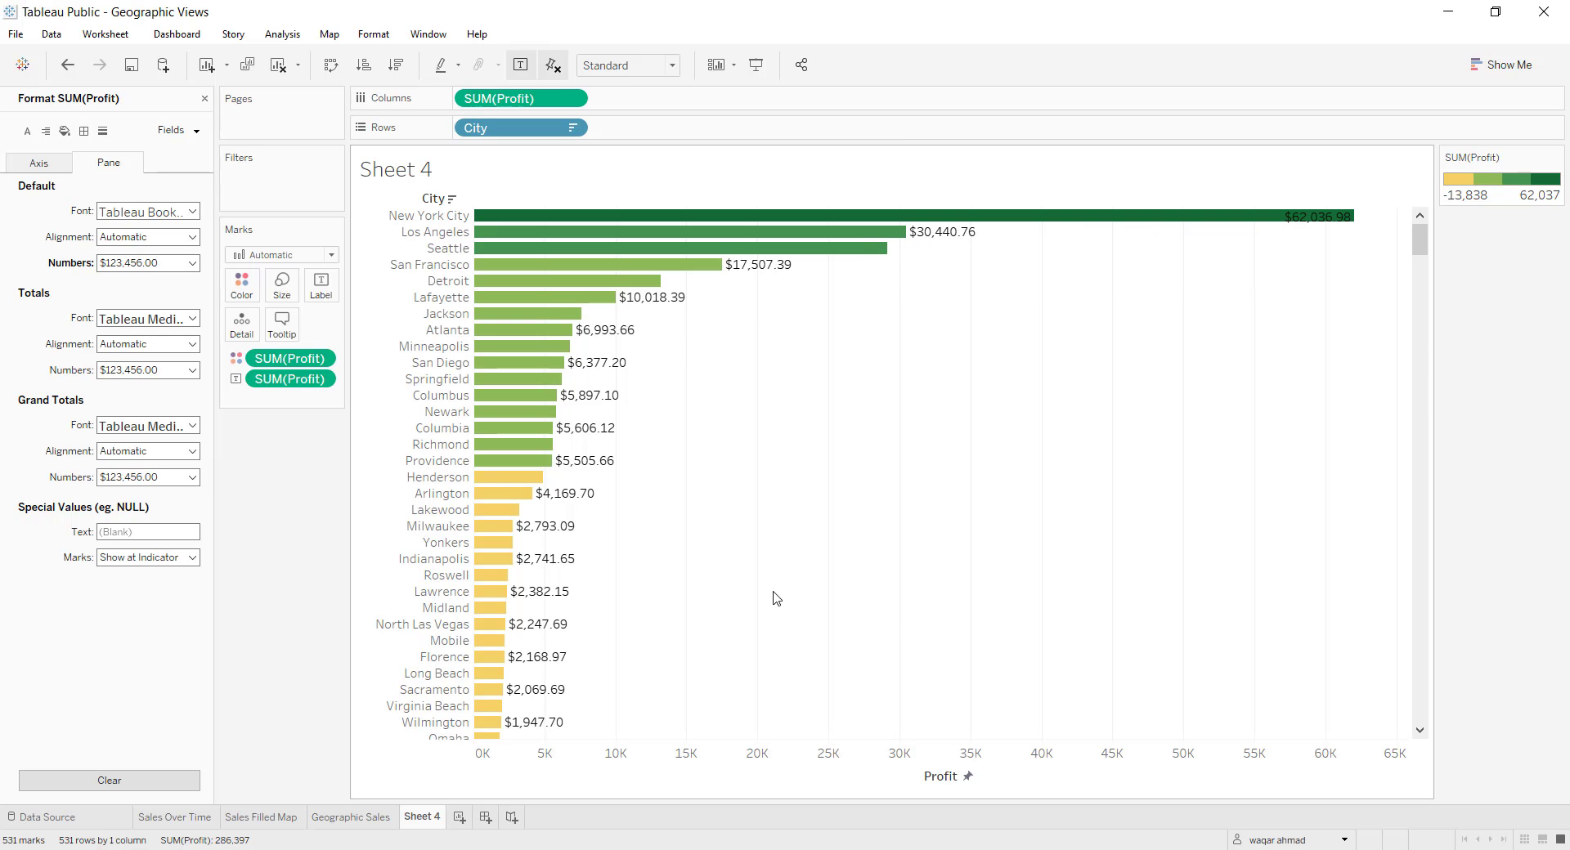
{"action": "scroll", "coordinate": [850, 582], "scroll_direction": "down", "scroll_amount": 4}
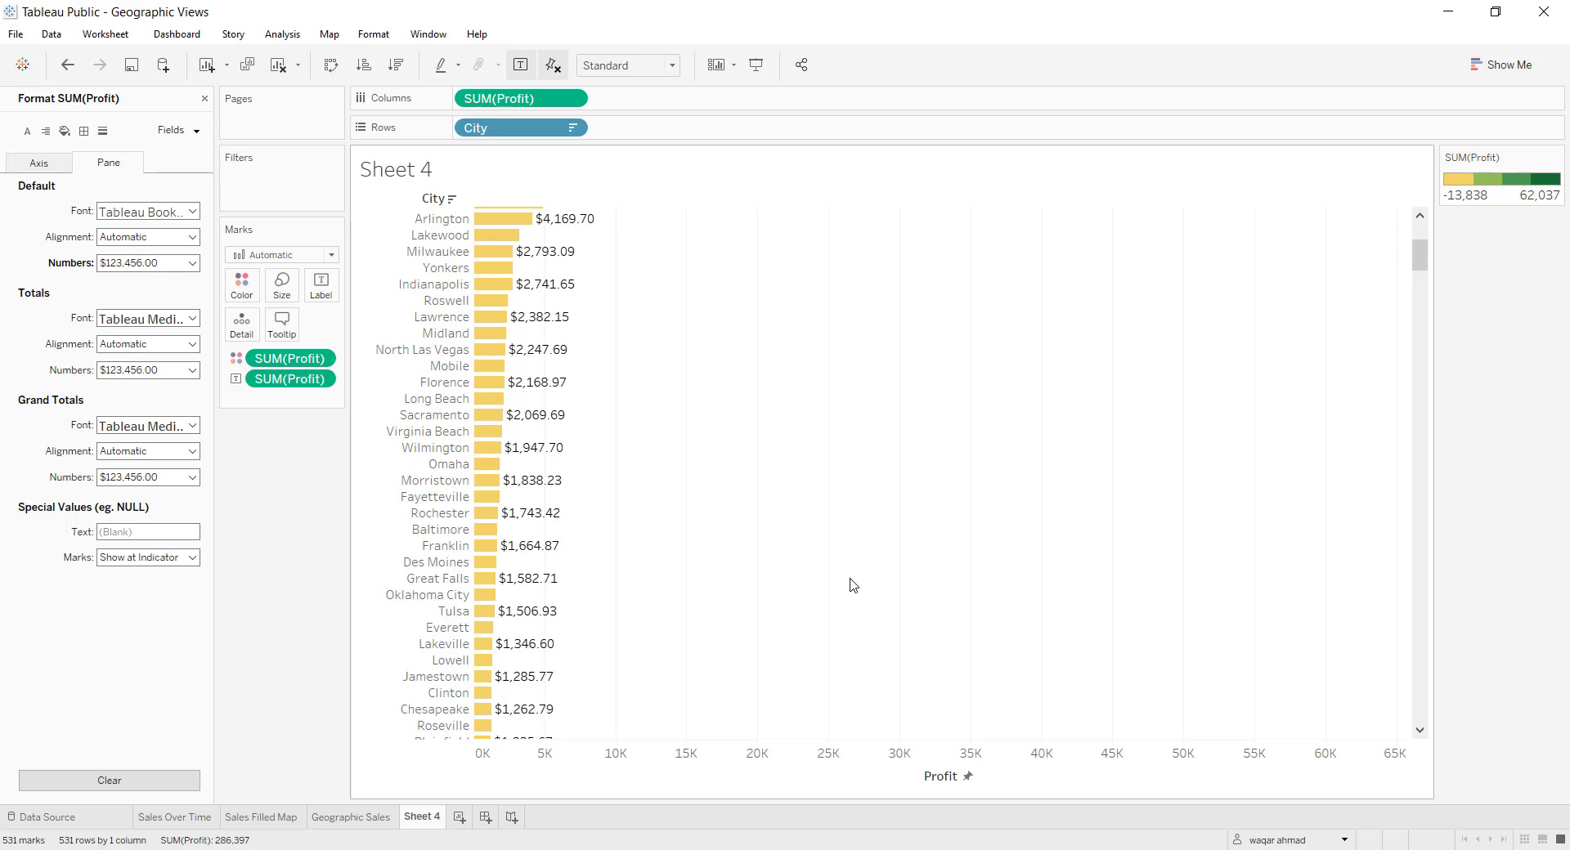
{"action": "scroll", "coordinate": [907, 556], "scroll_direction": "up", "scroll_amount": 10}
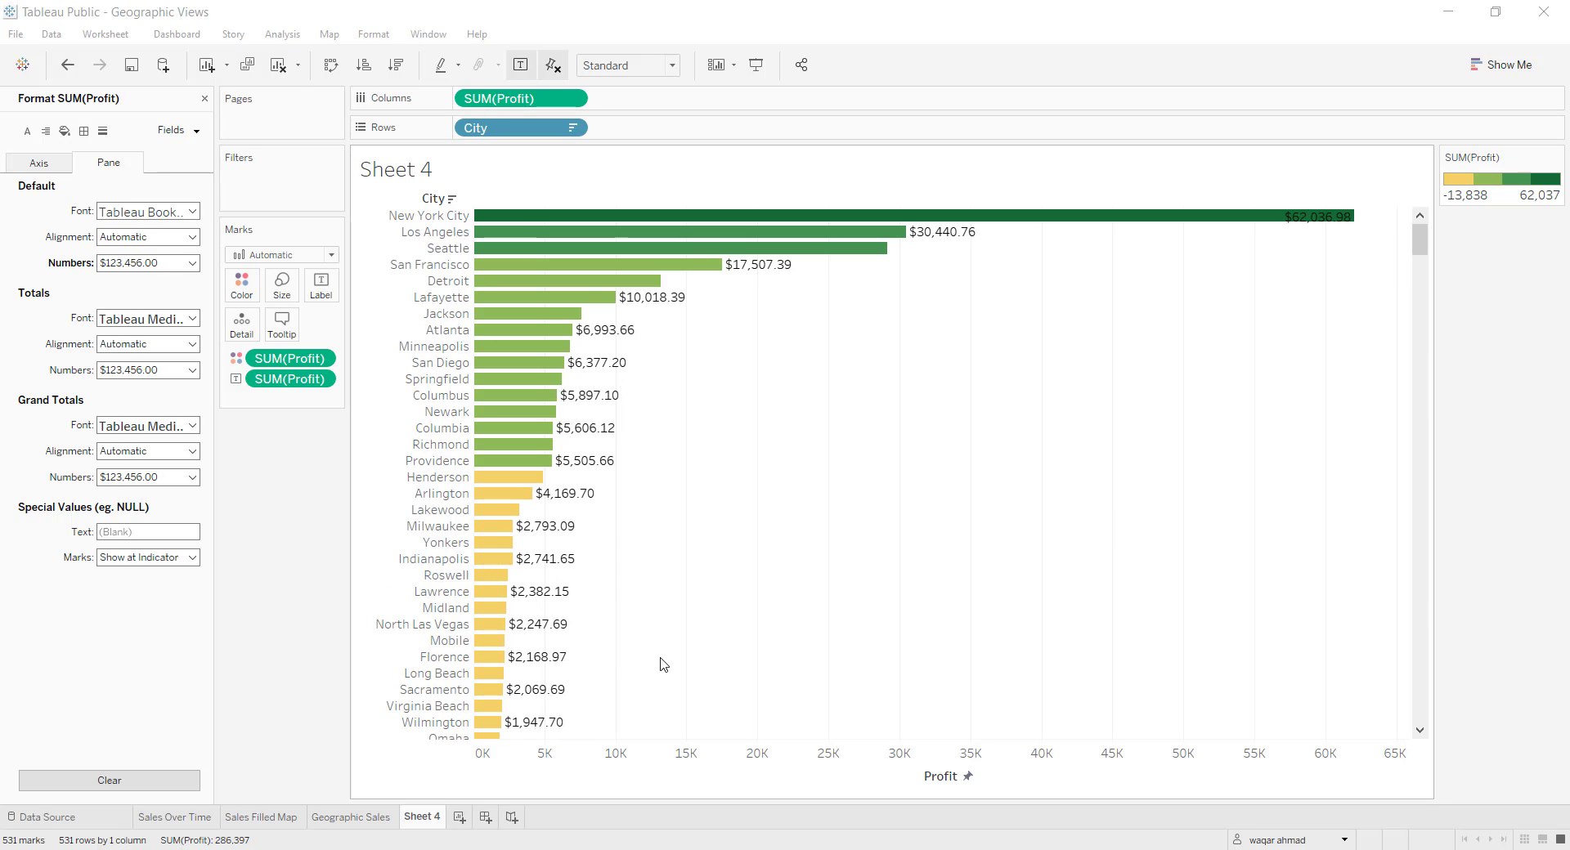
Step: Rename the Sheet 4 worksheet as "Profits by Cities" and close the Profit formatting options
{"action": "right_click", "coordinate": [429, 818]}
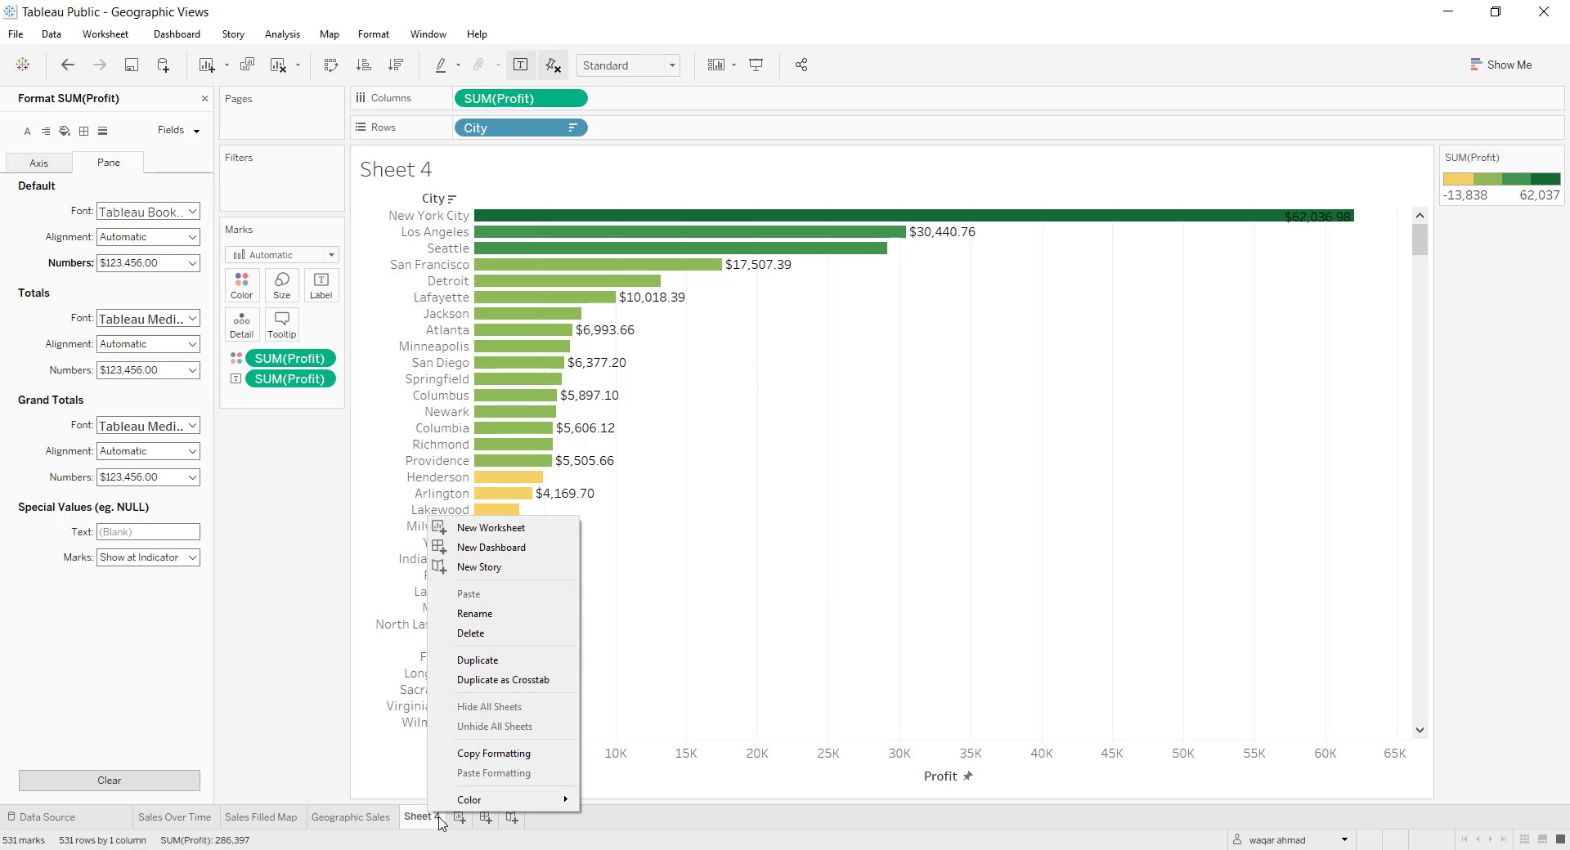
{"action": "left_click", "coordinate": [512, 634]}
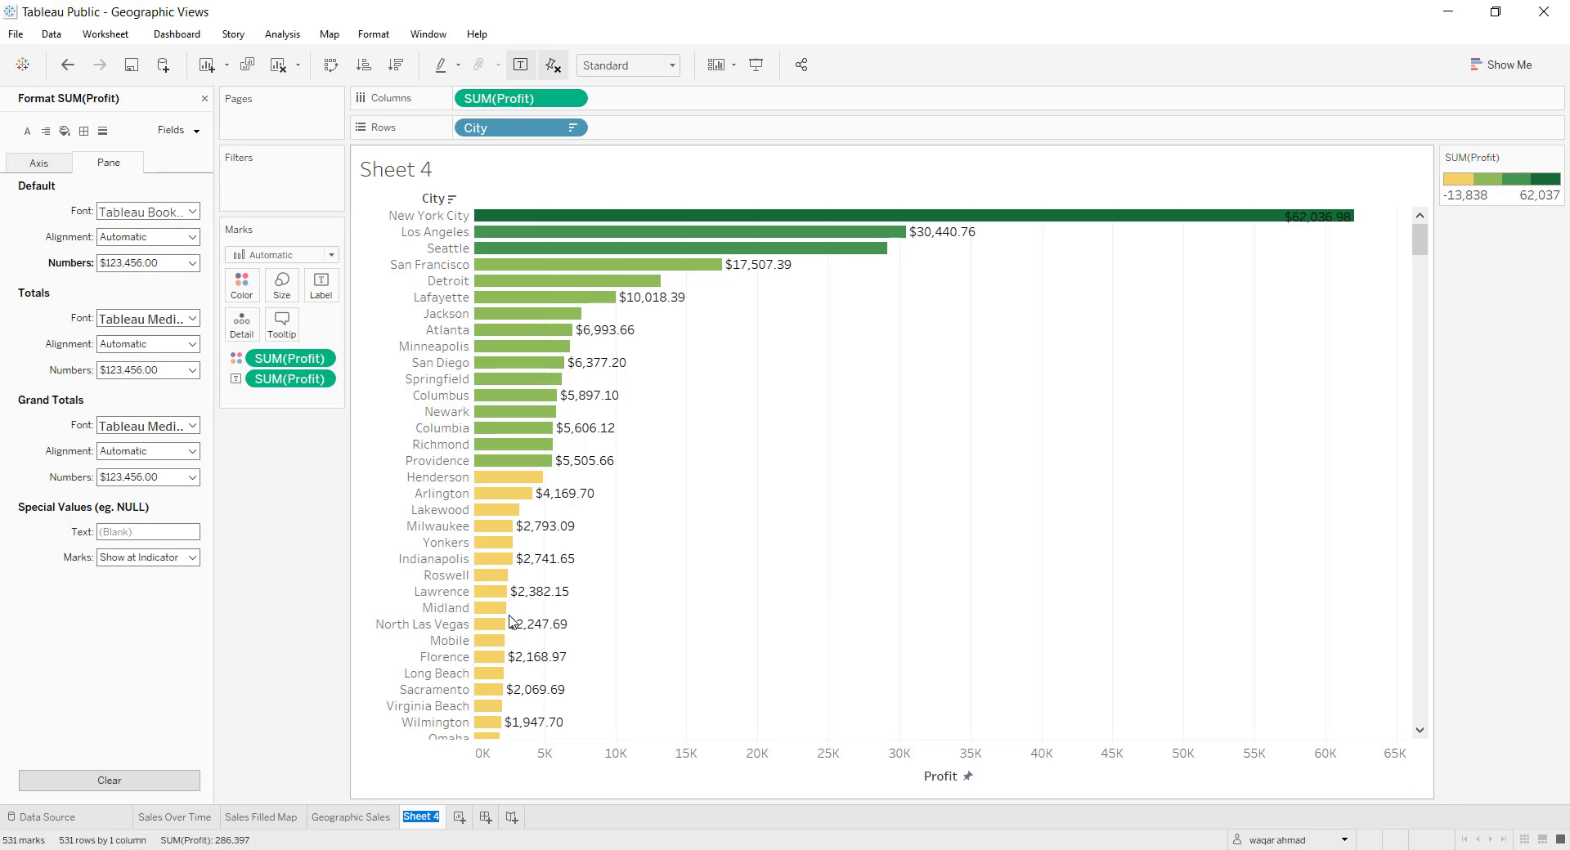
{"action": "type", "text": "Profits b"}
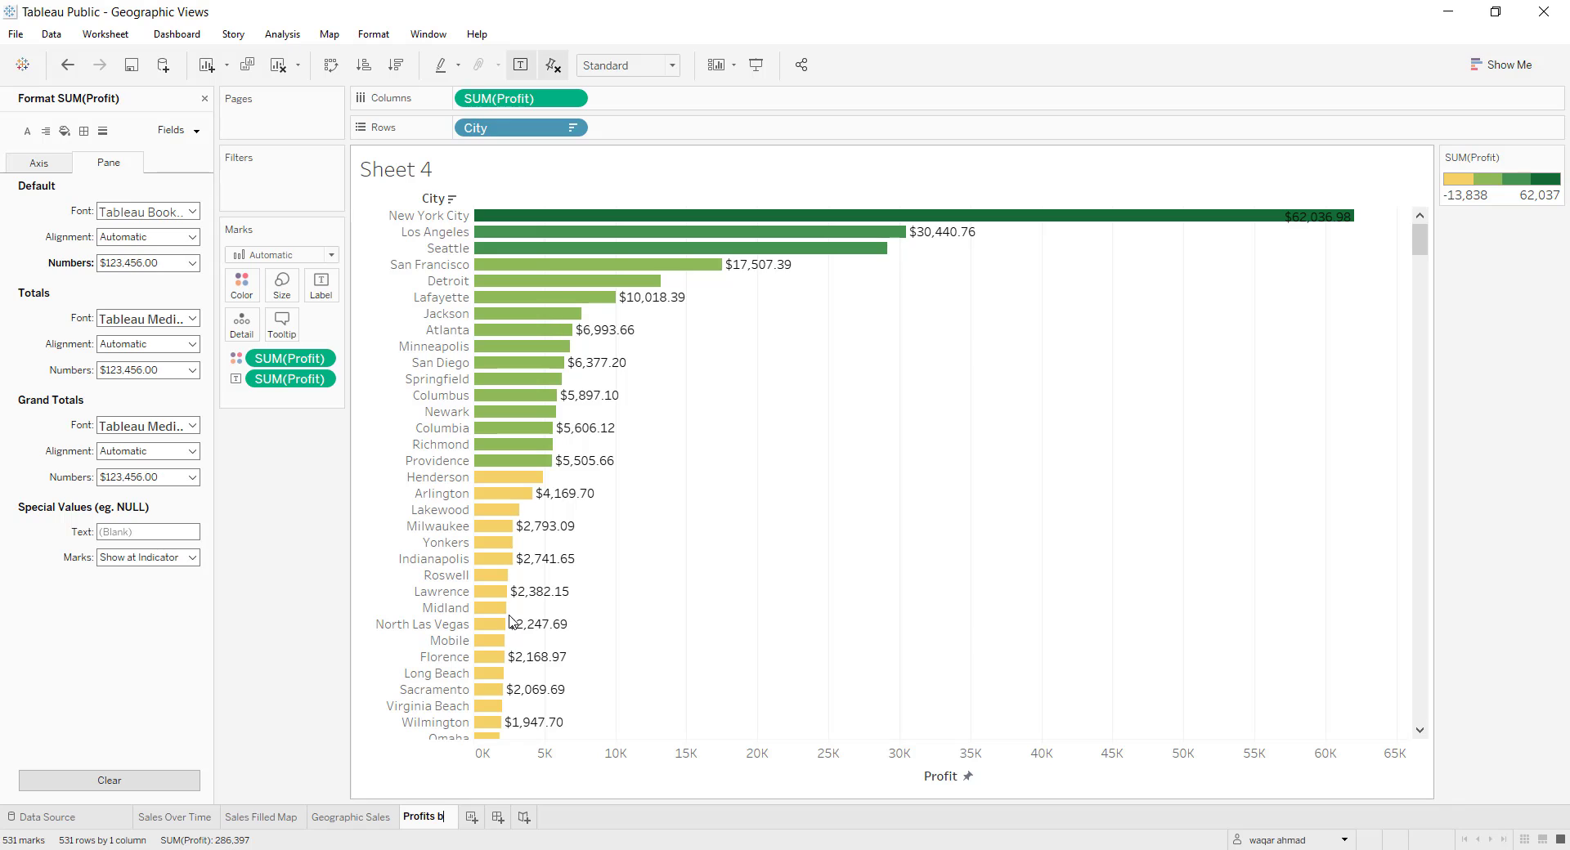
{"action": "type", "text": "y Cities"}
{"action": "key", "text": "Return"}
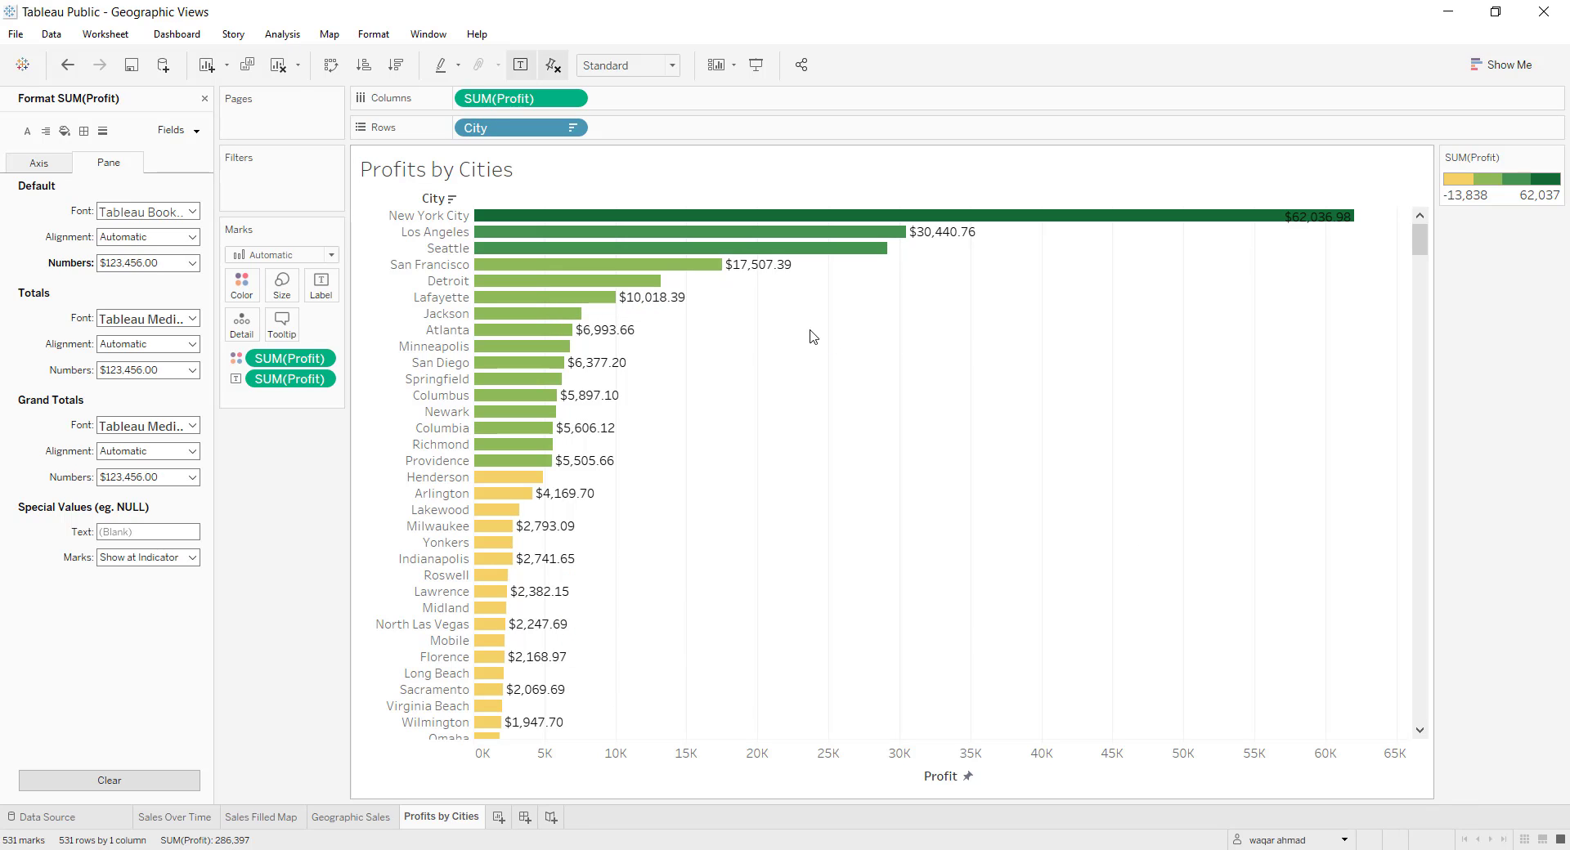
{"action": "left_click", "coordinate": [204, 98]}
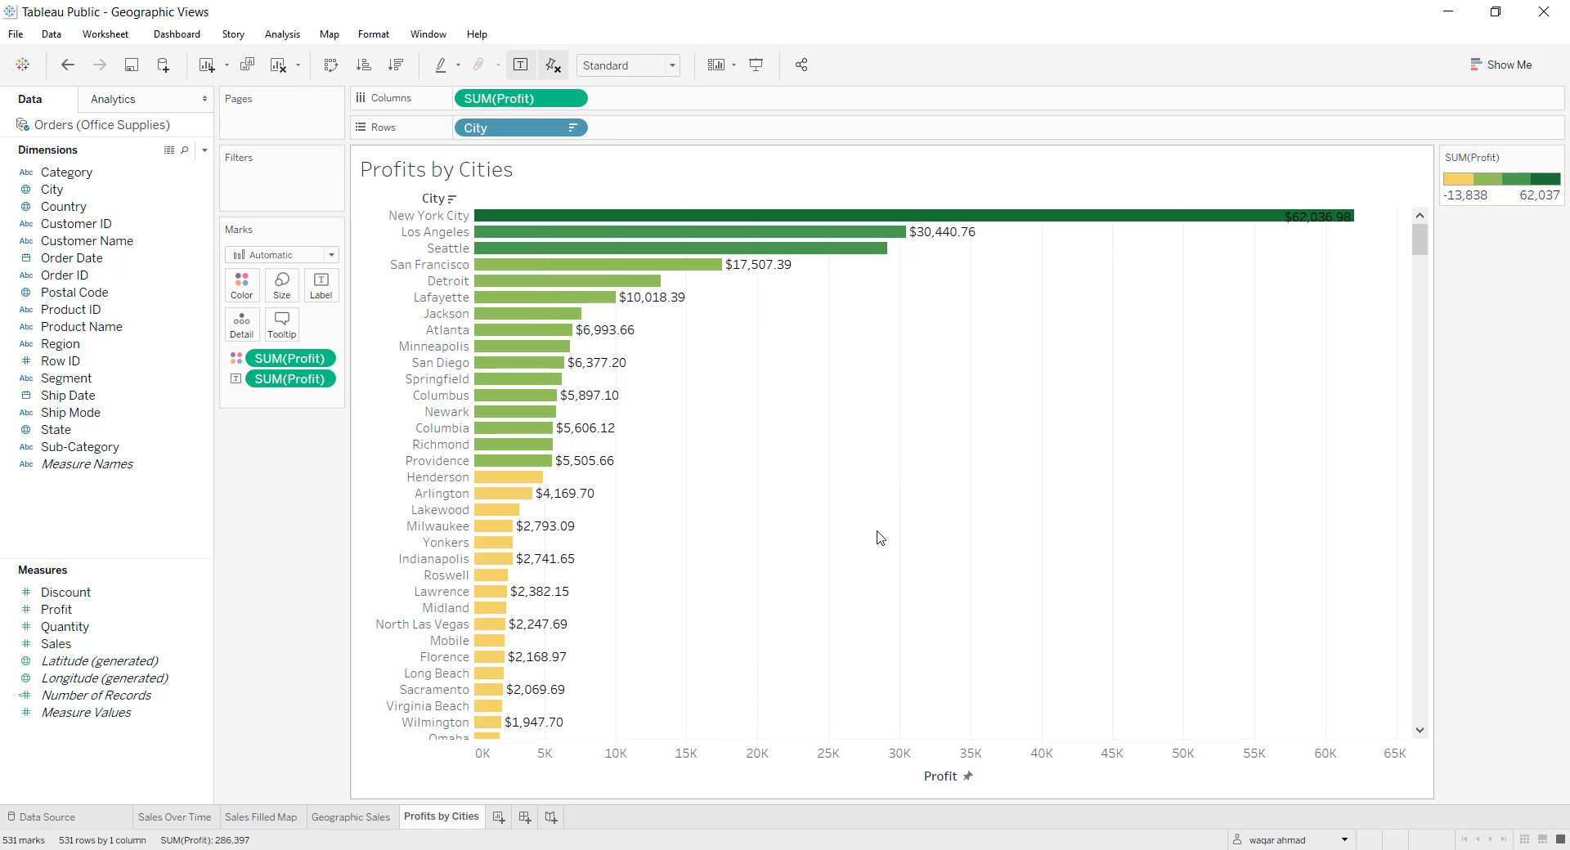
{"action": "left_click", "coordinate": [352, 817]}
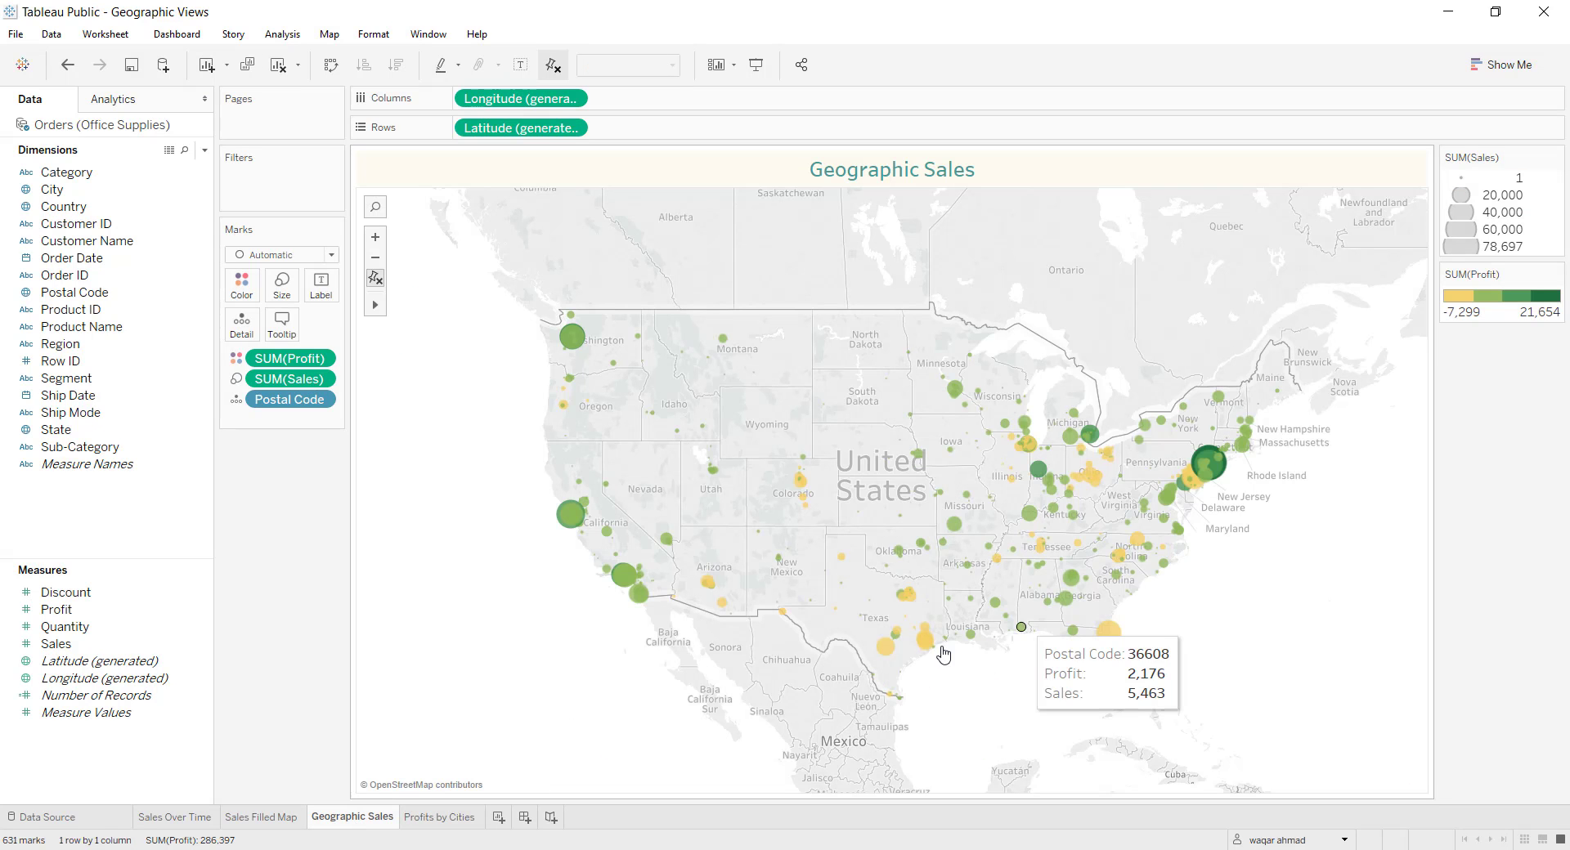
{"action": "key", "text": "ctrl+Tab"}
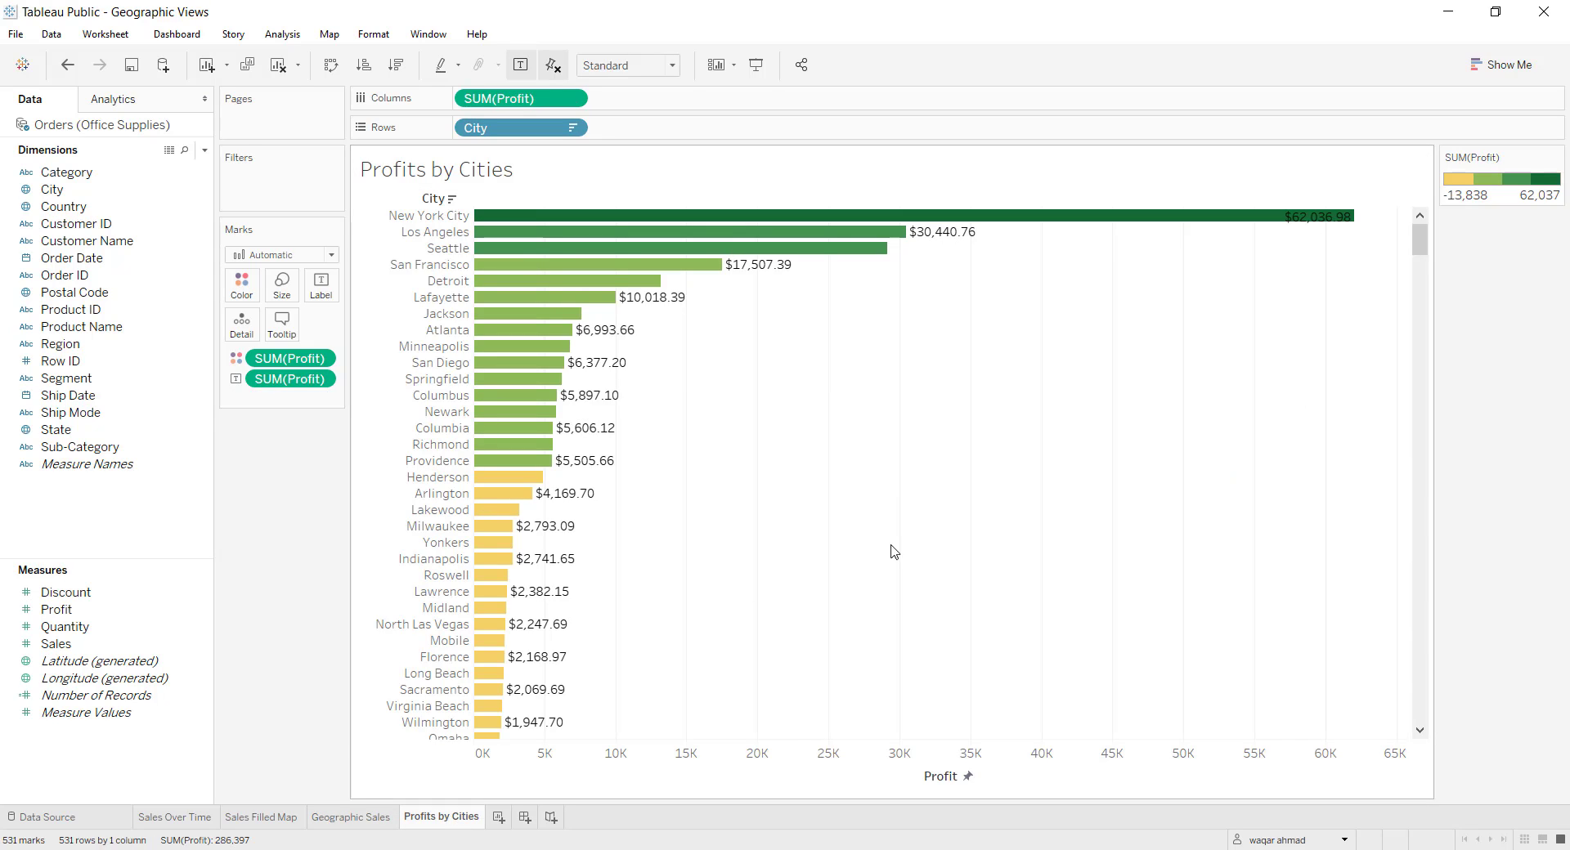